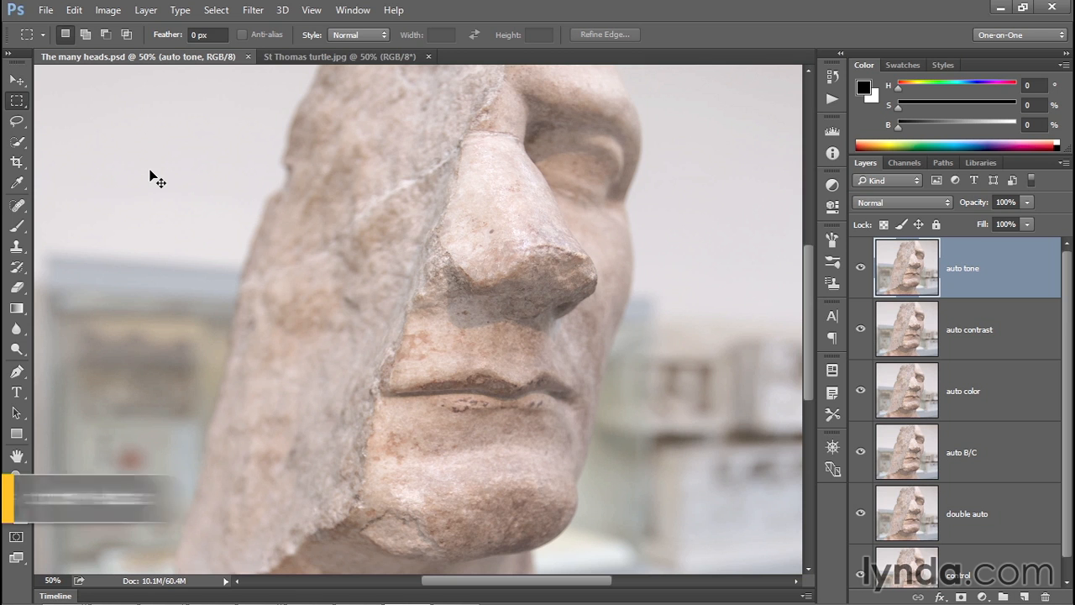
- Apply Auto Tone to the "auto tone" layer in The many heads.psd
key("ctrl+Tab")
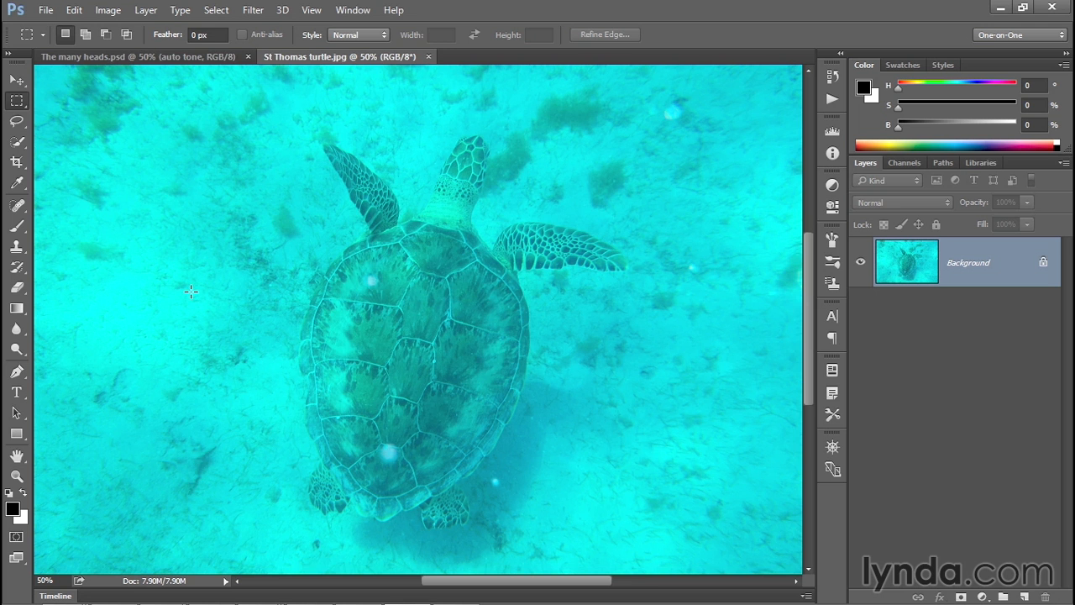
key("ctrl+Tab")
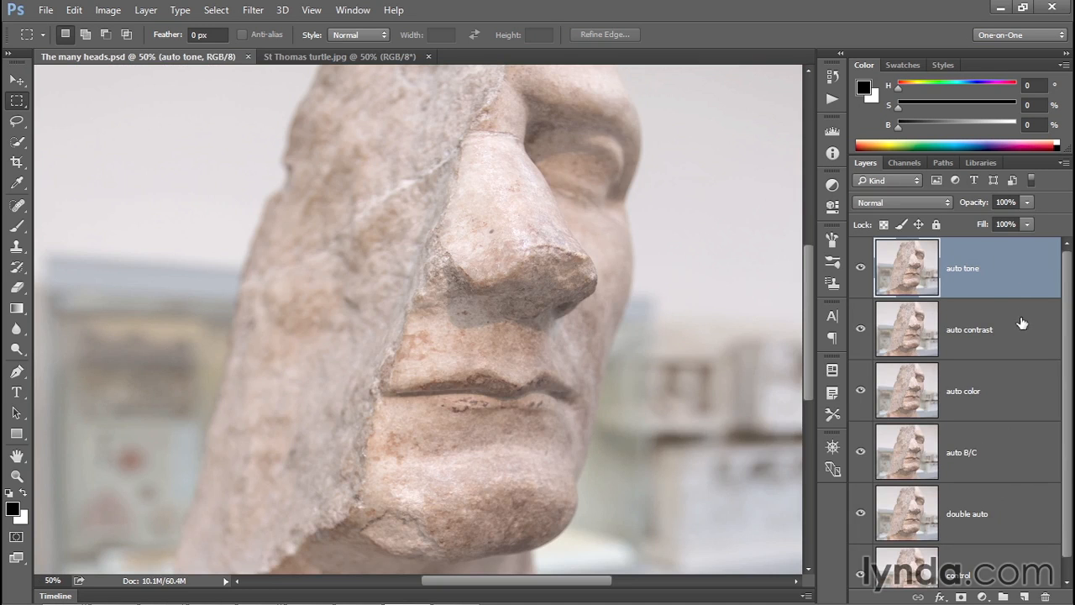
left_click_drag(1068, 542, 1067, 489)
left_click(108, 10)
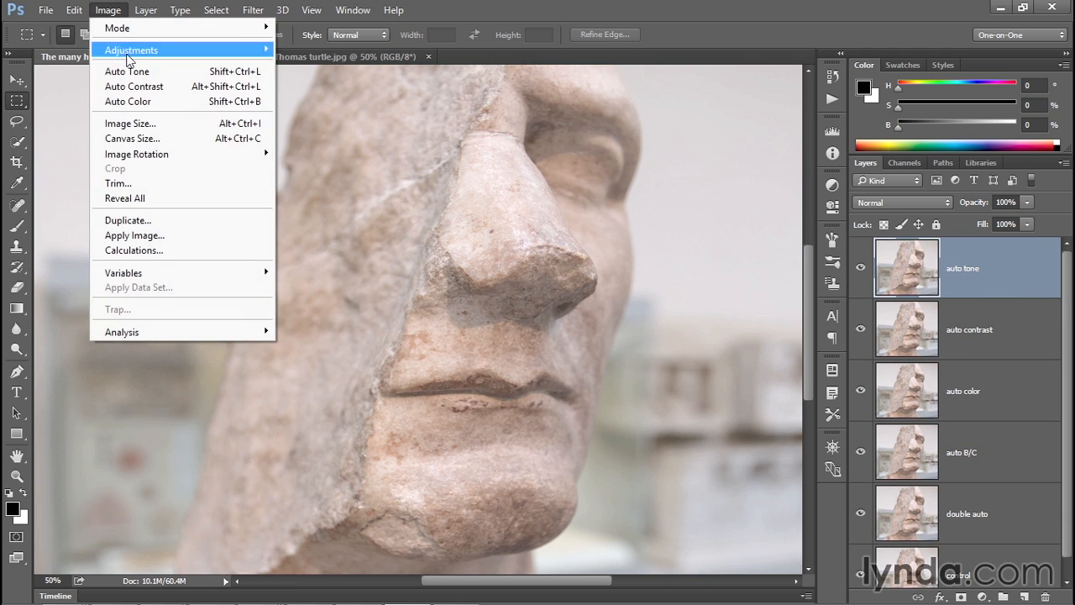
left_click(168, 72)
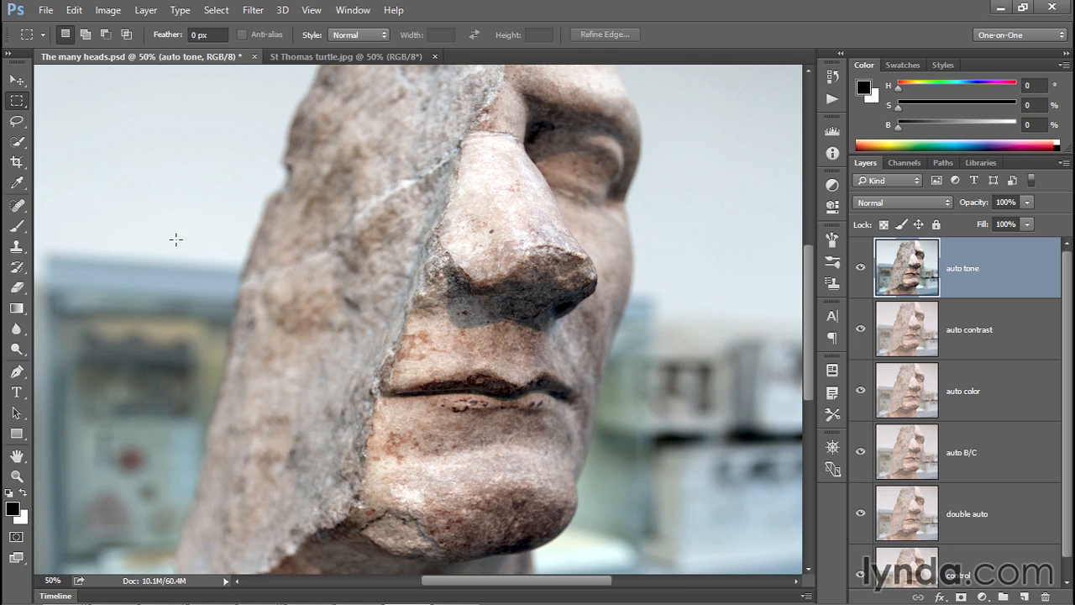
- Hide the "auto tone" layer and apply Auto Contrast to the "auto contrast" layer
left_click(860, 268)
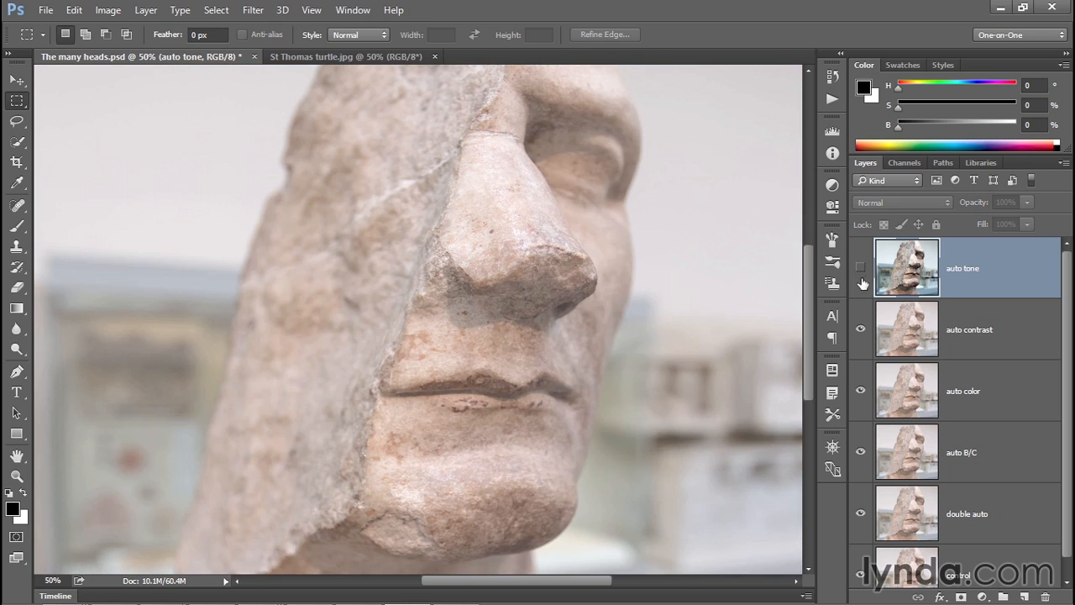
left_click(968, 344)
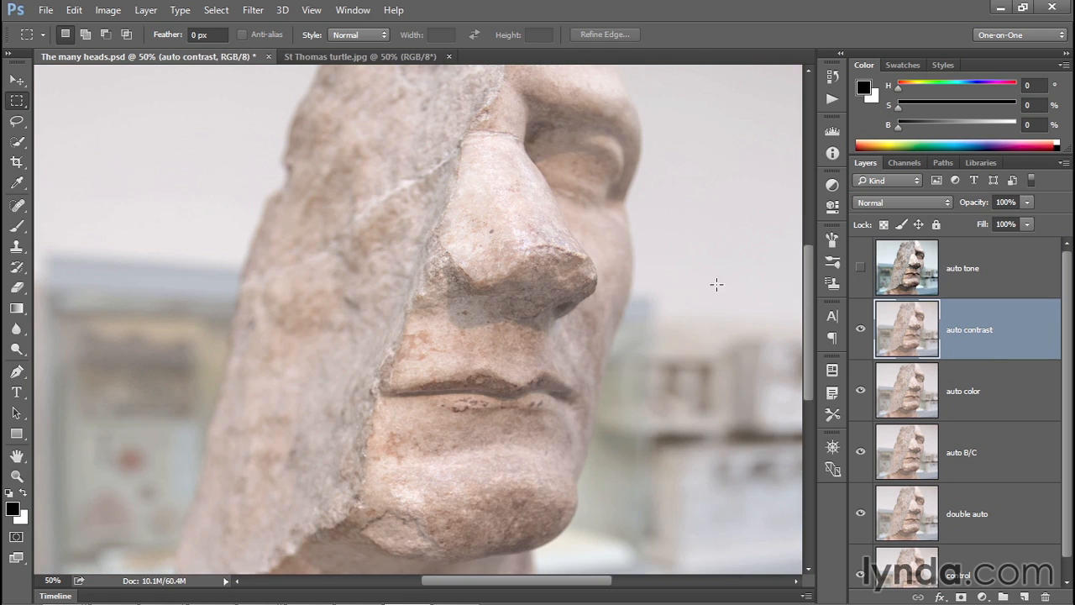
left_click(112, 12)
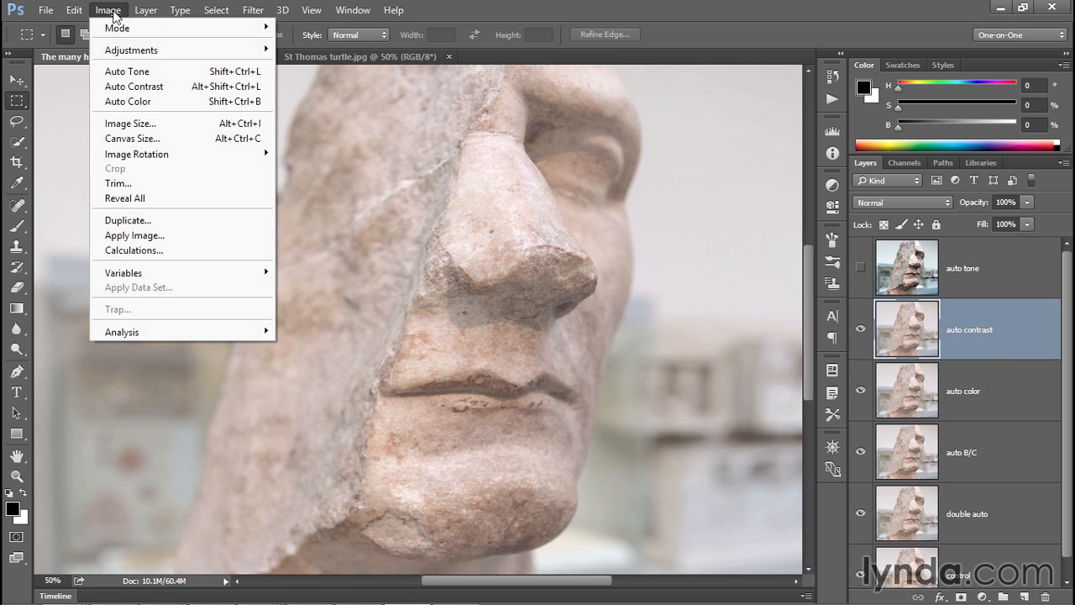
left_click(172, 87)
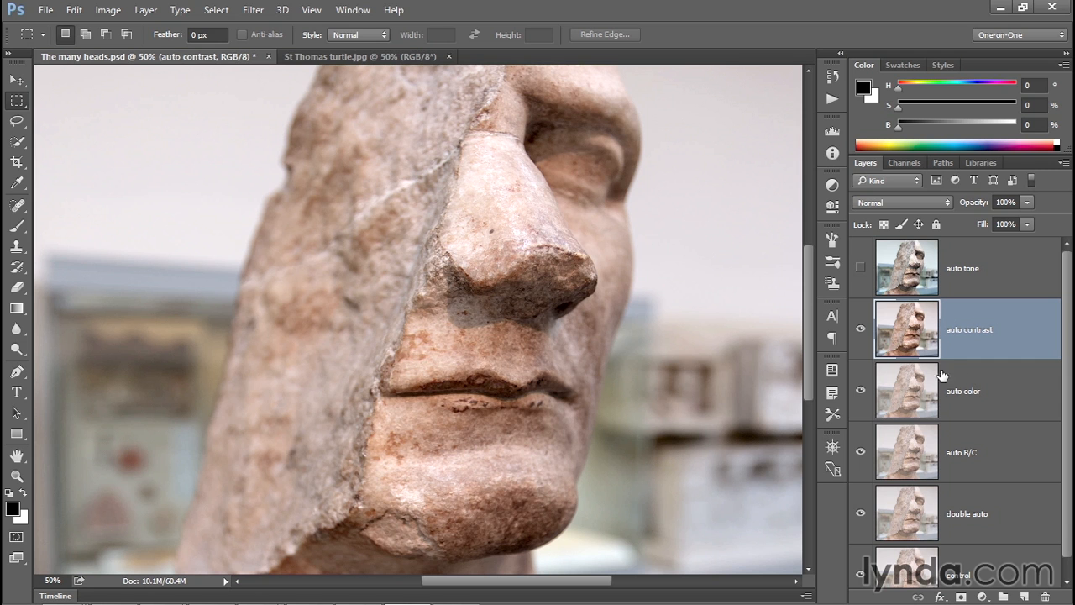
- Hide the "auto contrast" layer, apply Auto Color to the "auto color" layer and compare it with the "auto tone" layer
left_click(965, 389)
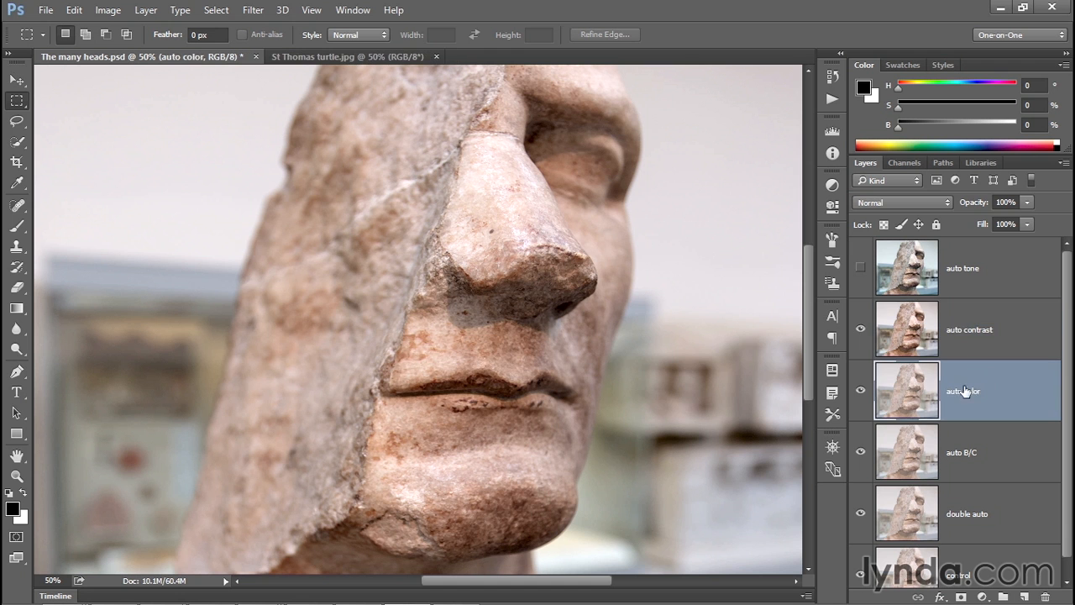
left_click(860, 329)
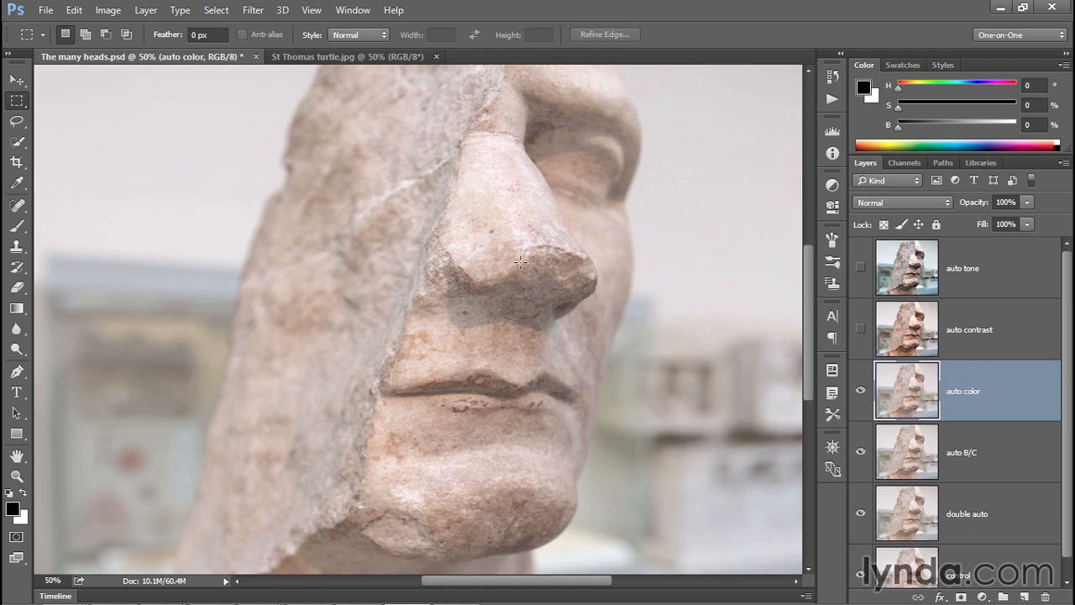
left_click(117, 10)
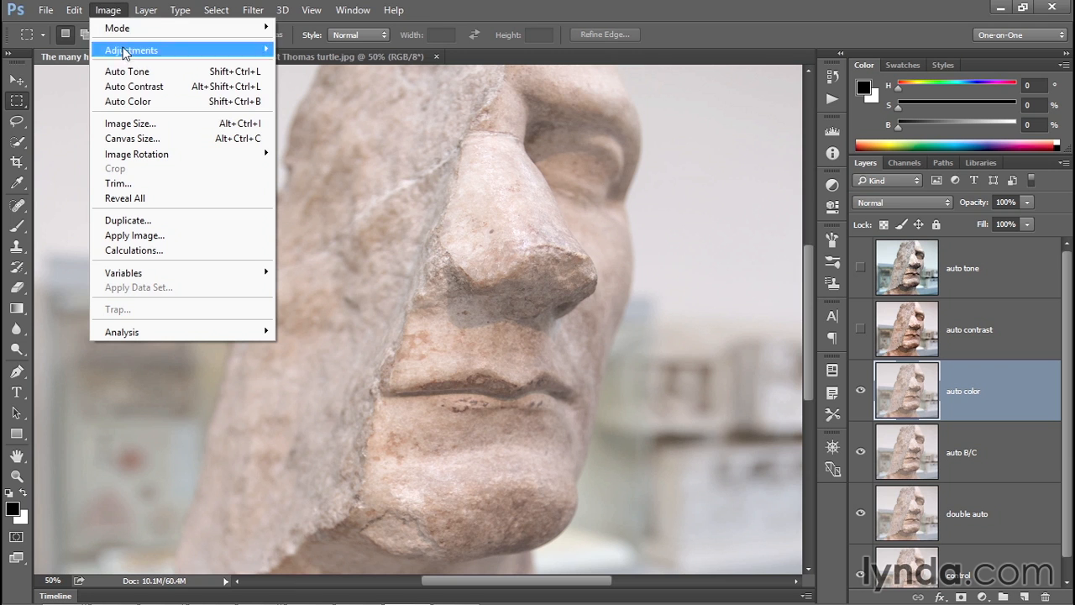
left_click(165, 102)
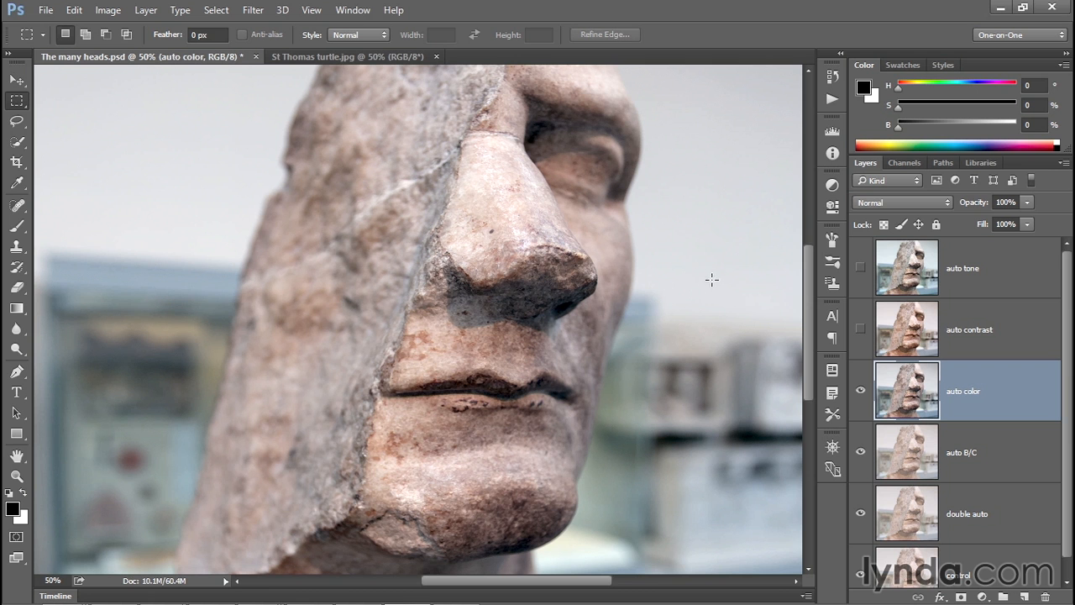
left_click(861, 268)
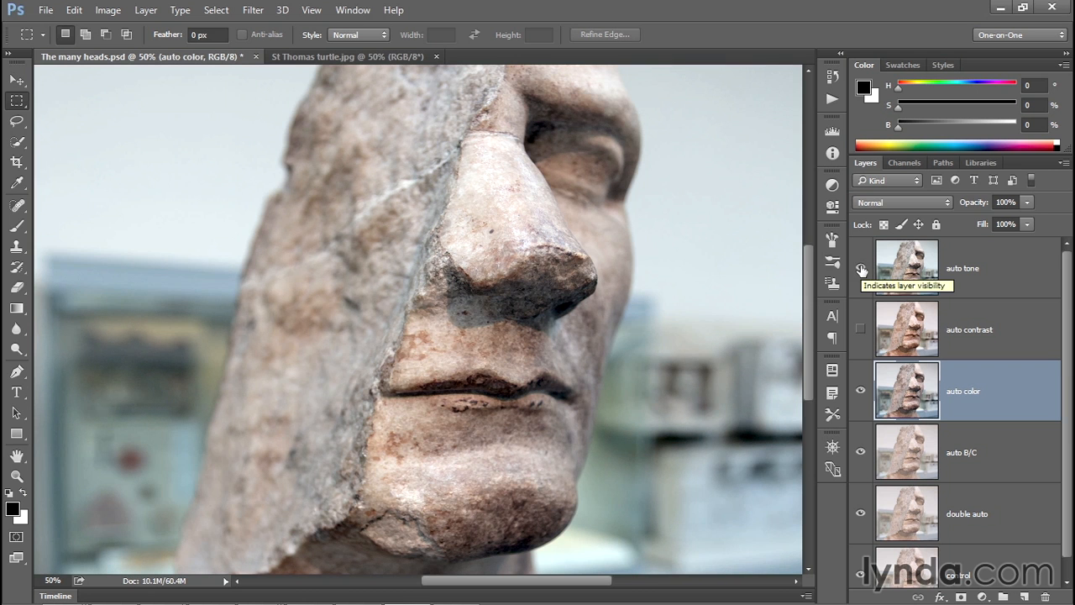
left_click(861, 267)
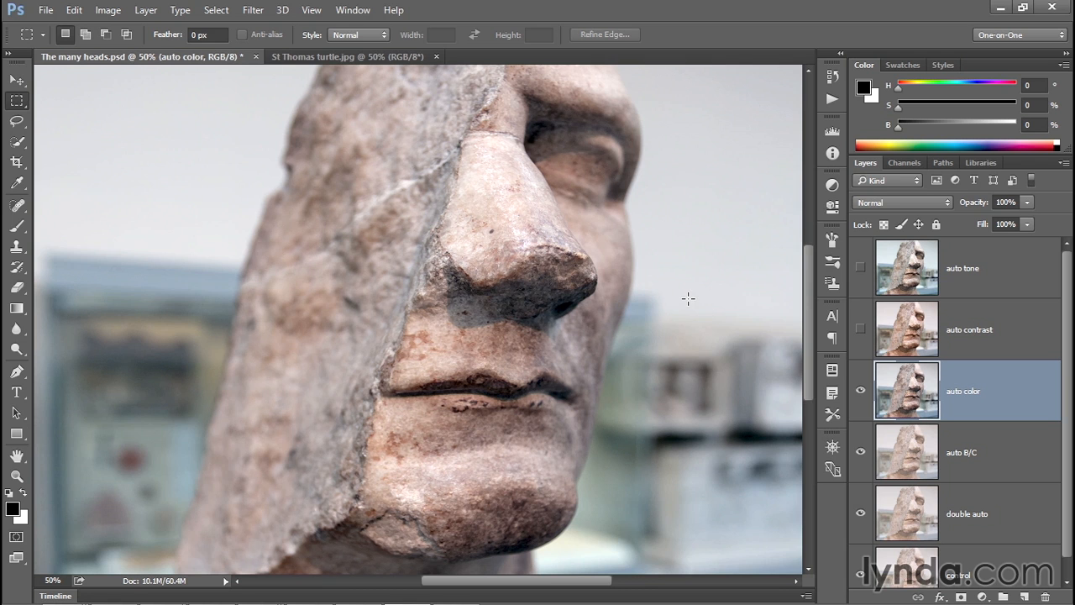
- Hide the "auto color" layer and apply a Brightness/Contrast adjustment with automatic values to the "auto B/C" layer
left_click(860, 390)
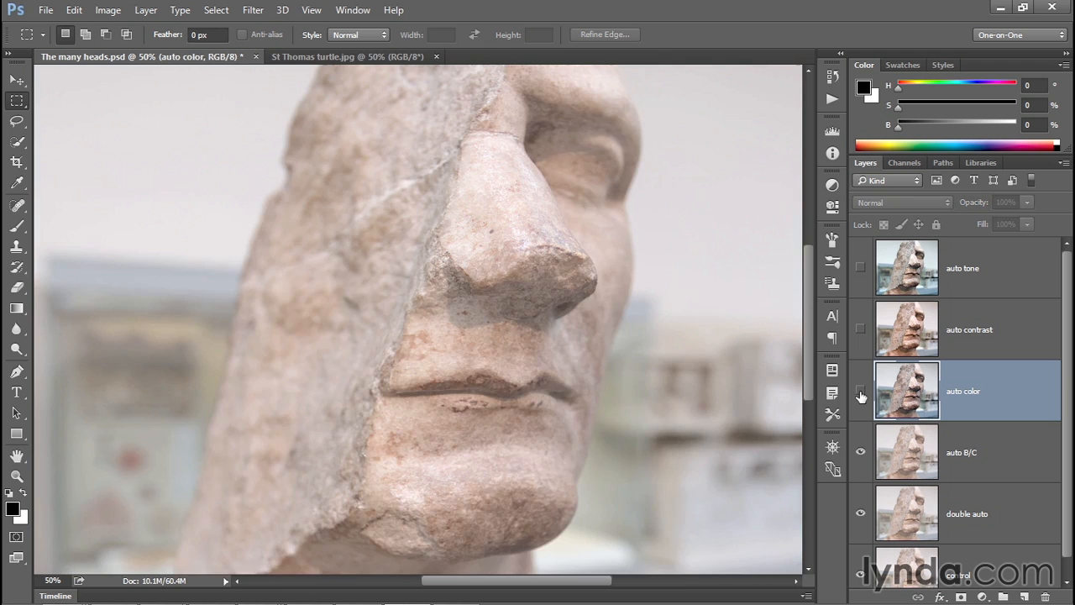
left_click(917, 467)
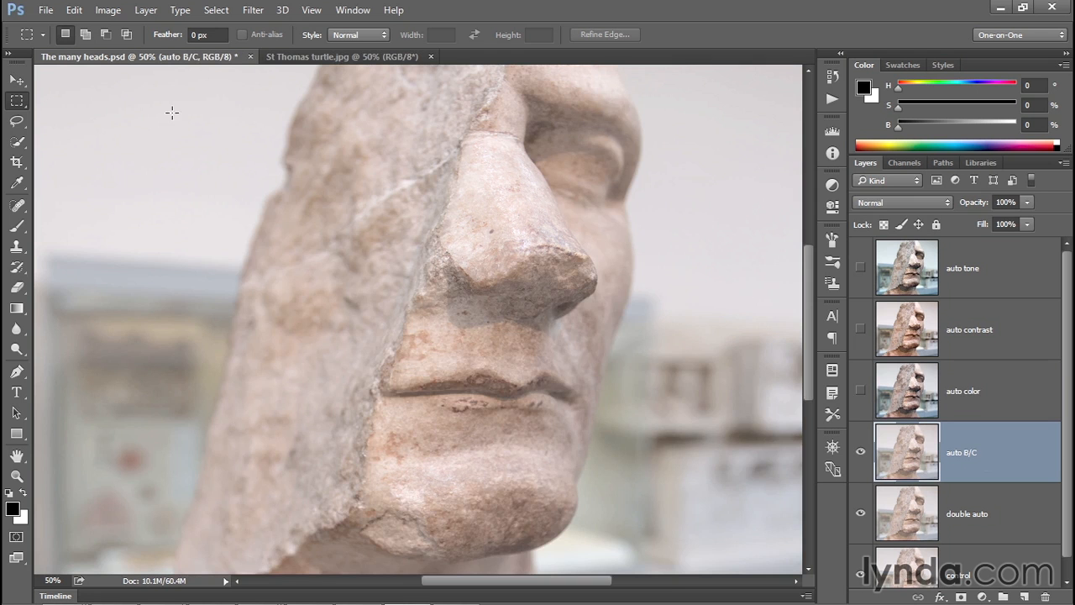
left_click(98, 13)
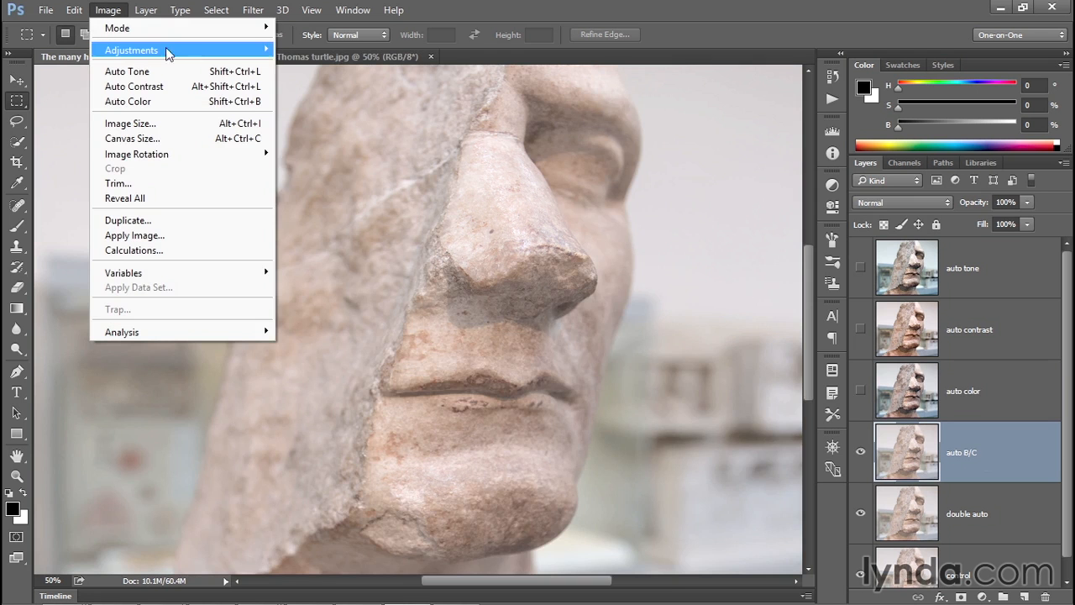
mouse_move(193, 49)
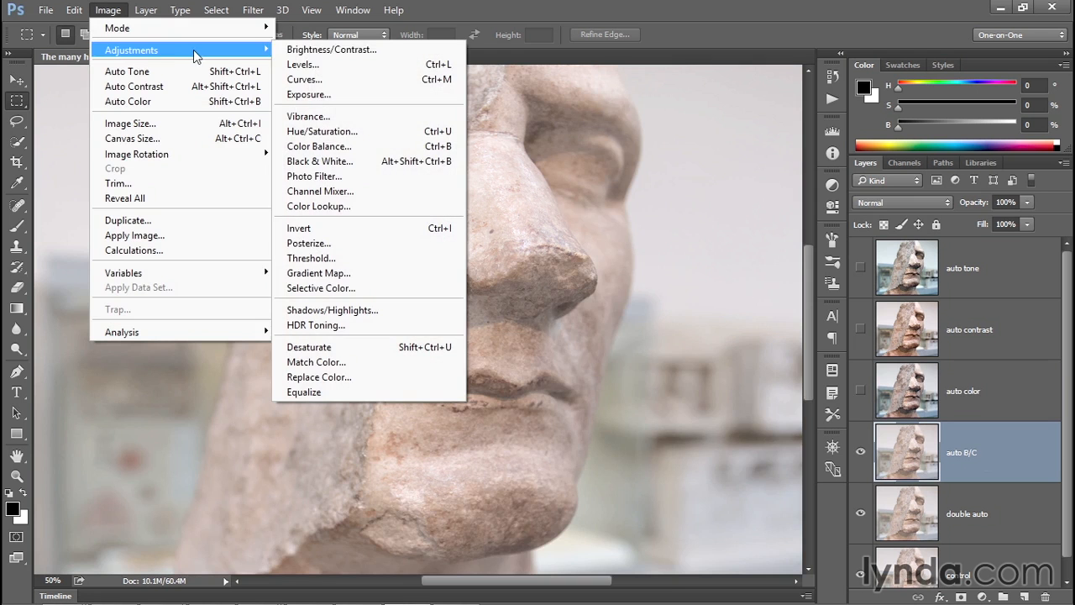
left_click(398, 56)
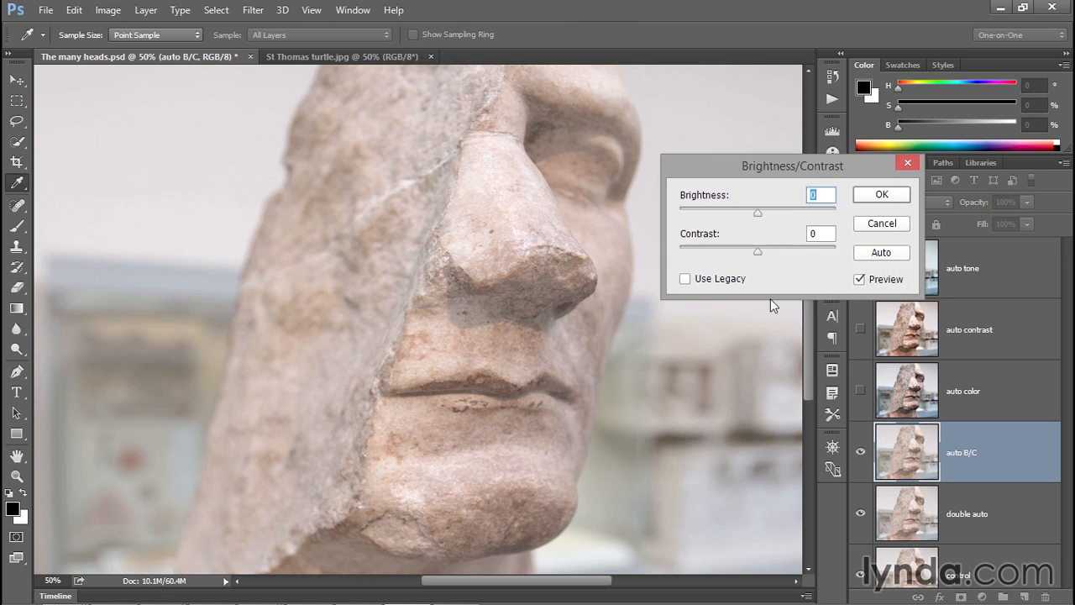
left_click(868, 254)
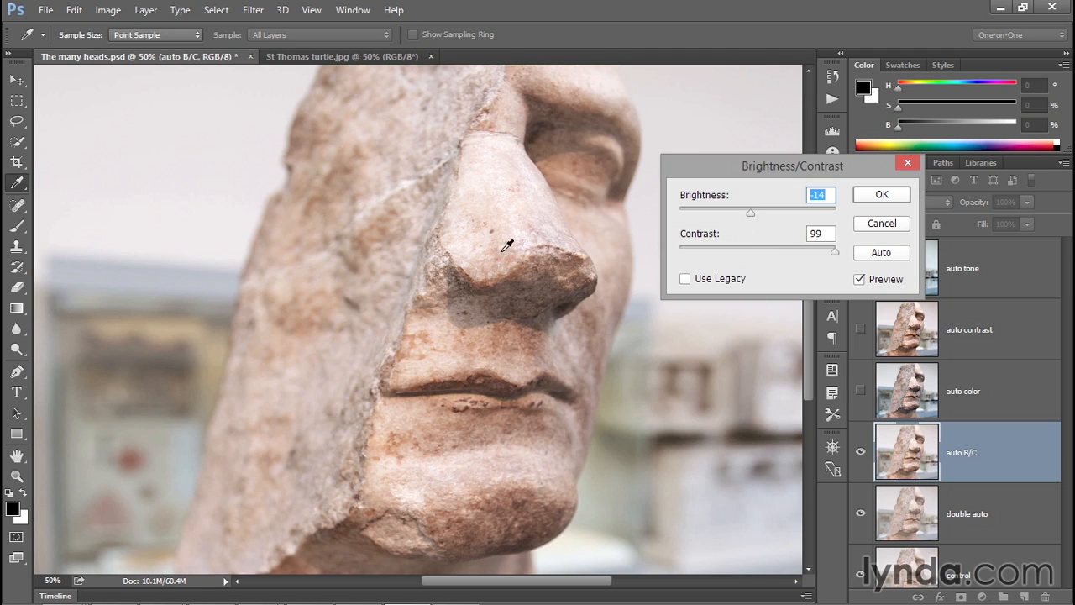
type("-14")
left_click(876, 199)
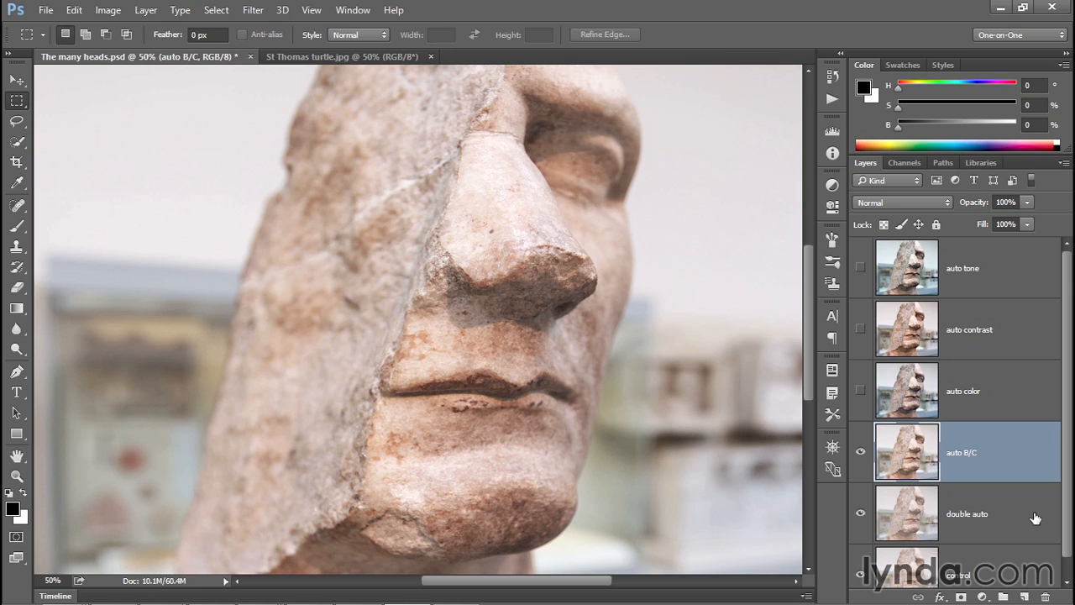
- Hide the "auto B/C" layer and apply Auto Contrast to the "double auto" layer
left_click(1012, 511)
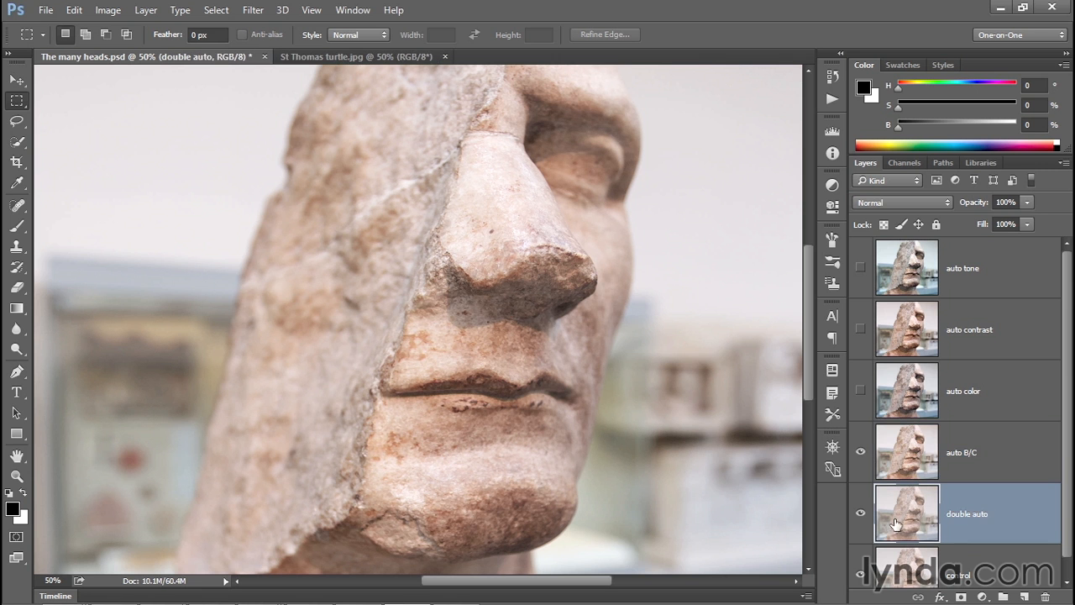
left_click(860, 452)
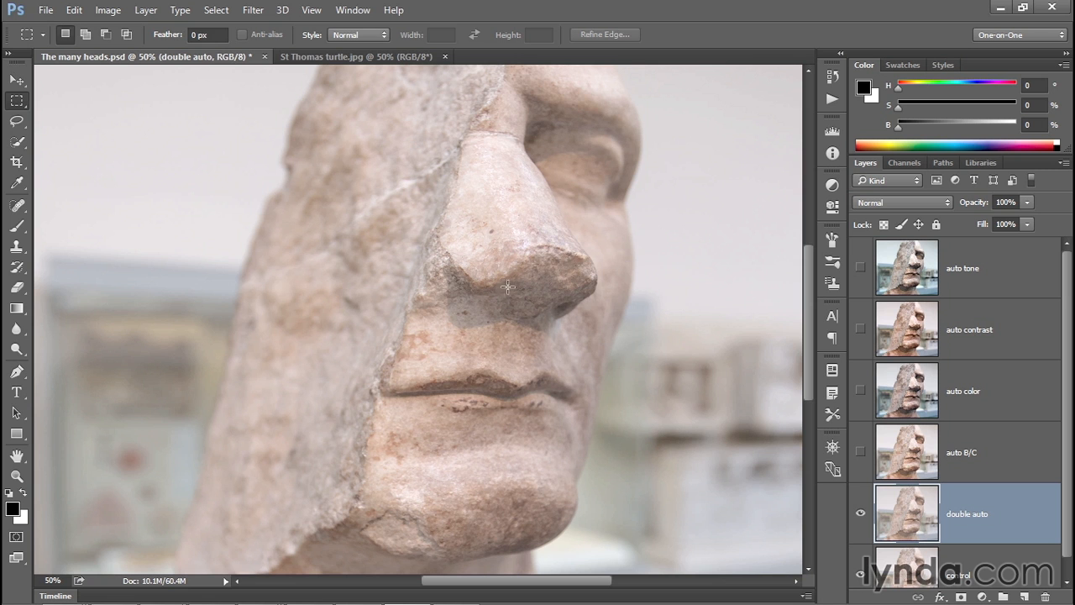
left_click(108, 10)
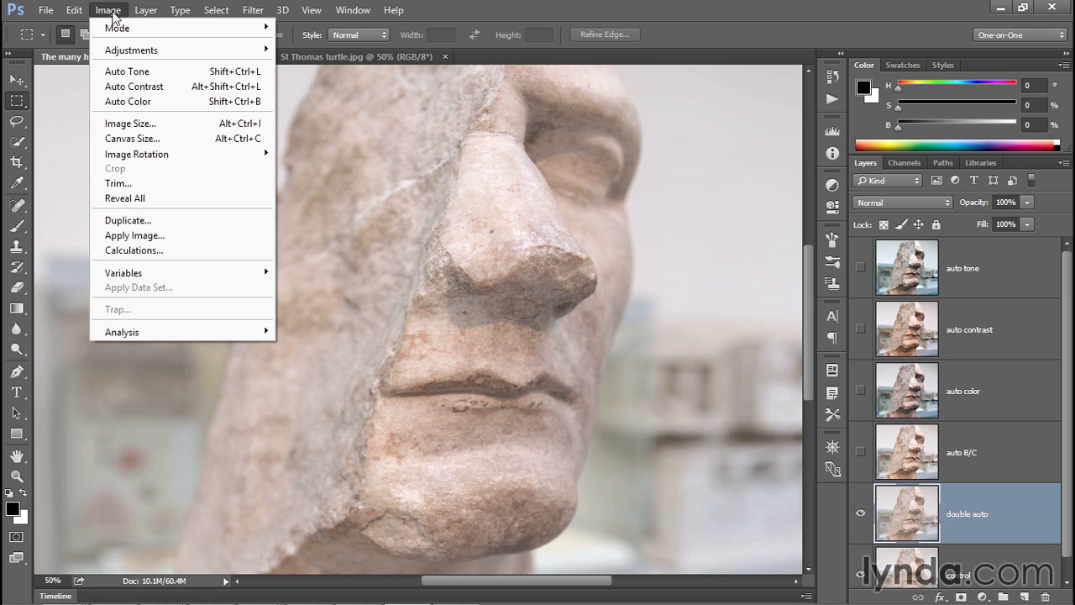
left_click(190, 87)
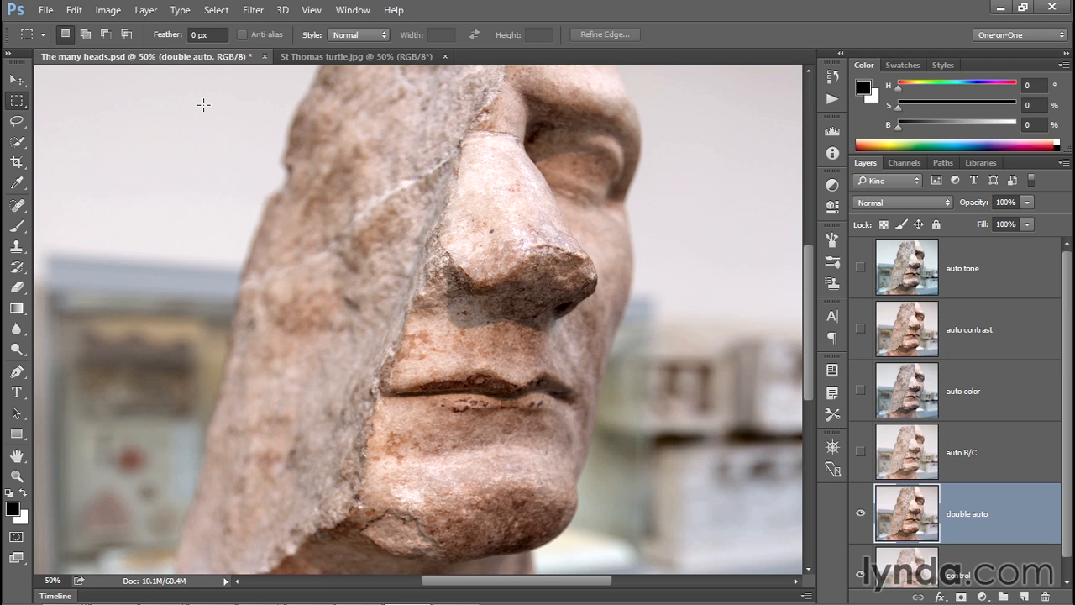
- Add a Brightness/Contrast adjustment with automatic values to the "double auto" layer, comparing the preview off and on before accepting
left_click(104, 13)
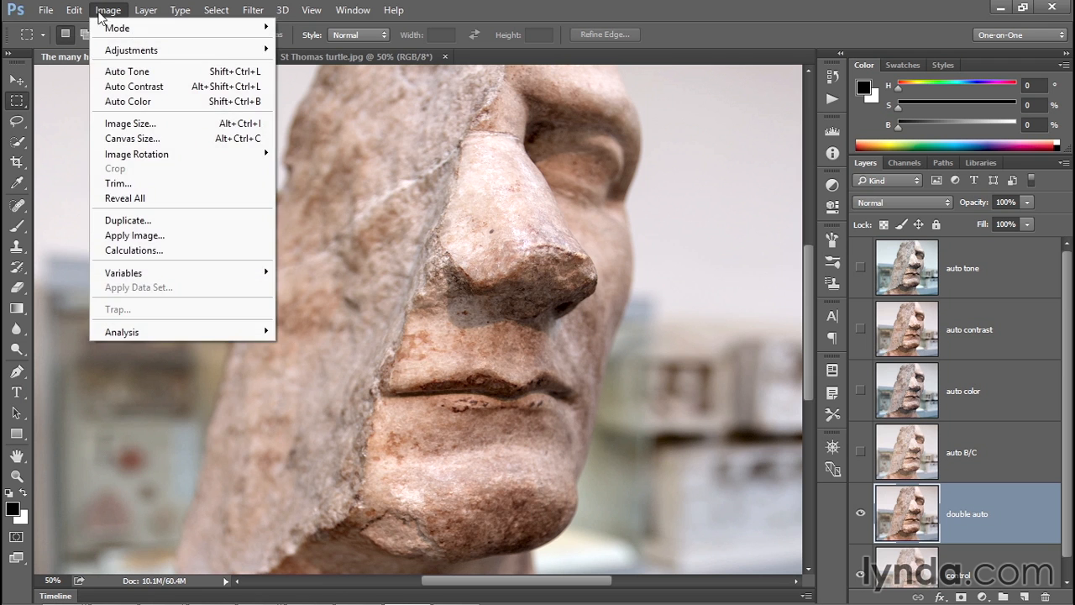
mouse_move(187, 50)
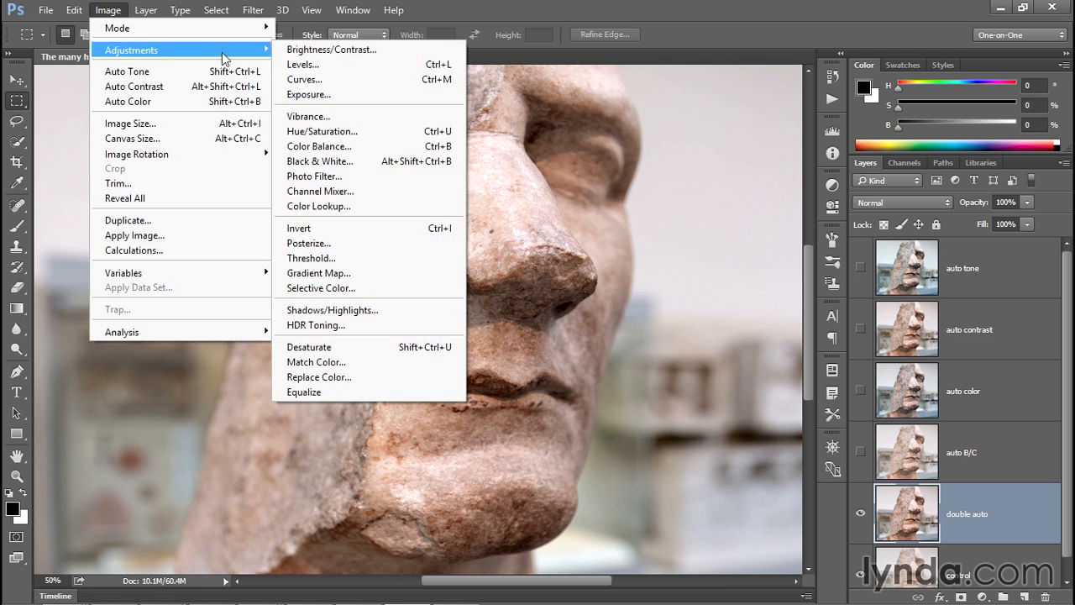
left_click(400, 50)
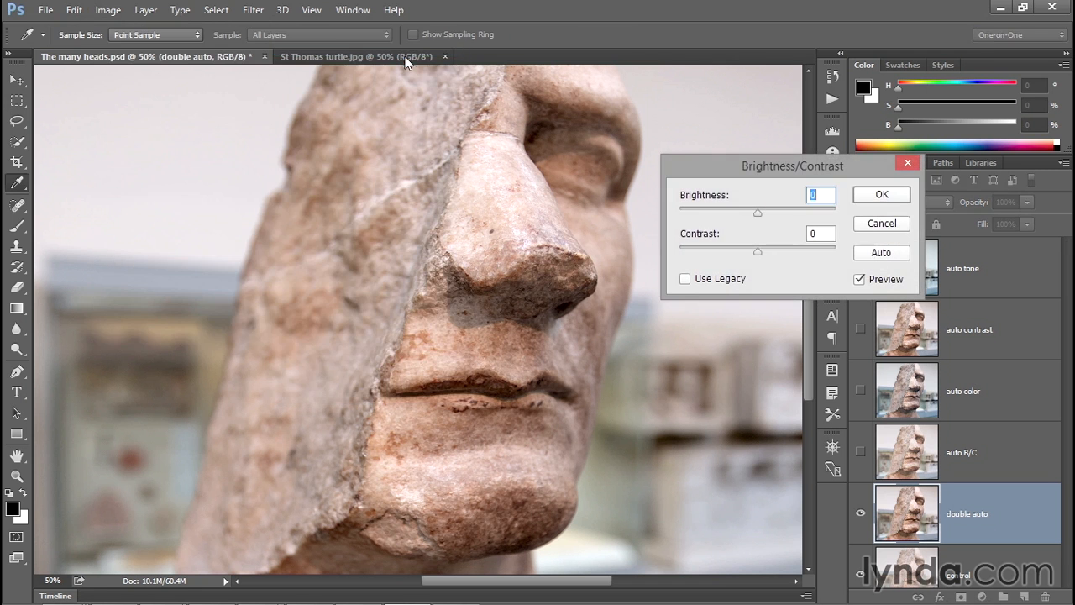
left_click(878, 254)
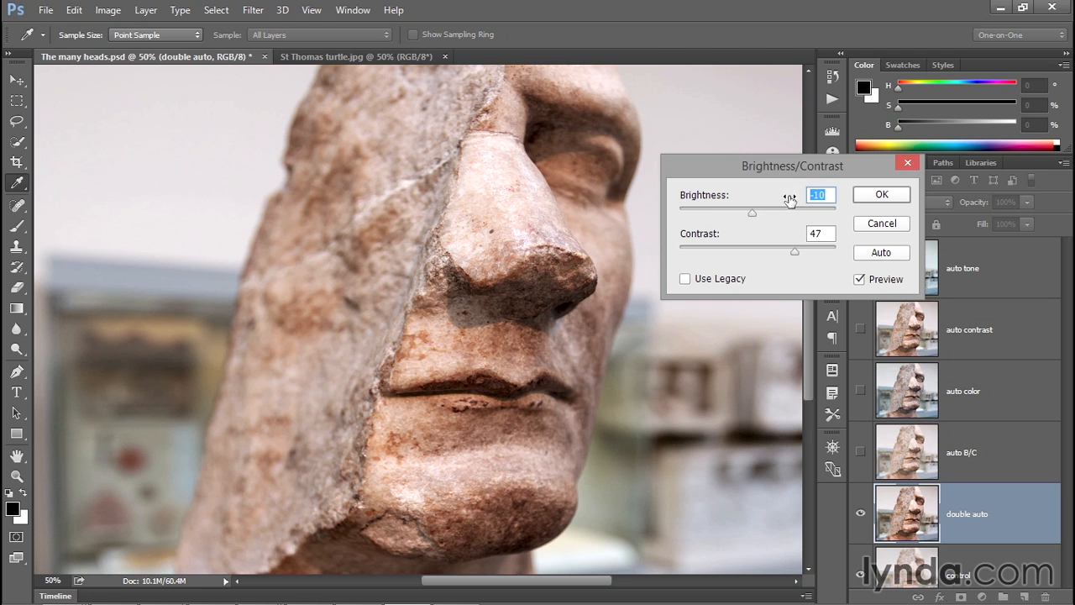
left_click(829, 234)
left_click(861, 281)
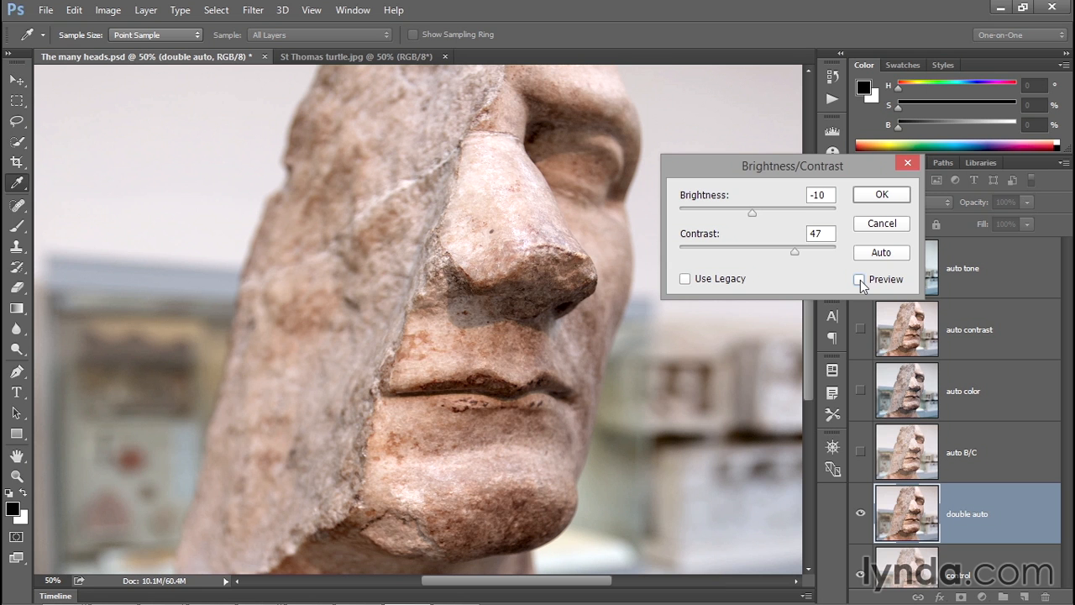
left_click(859, 280)
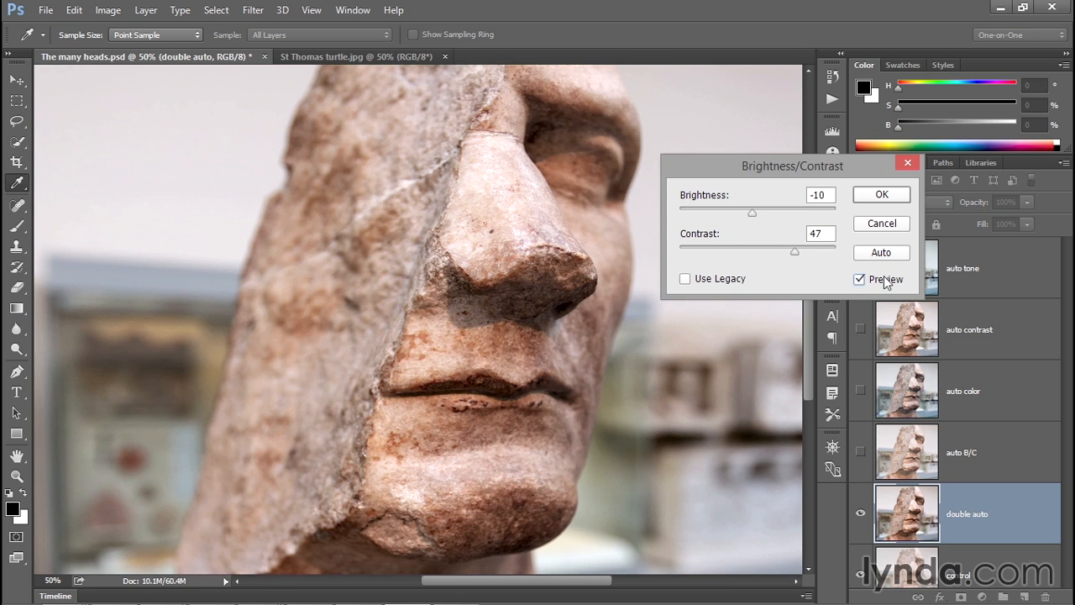
left_click(880, 194)
key("m")
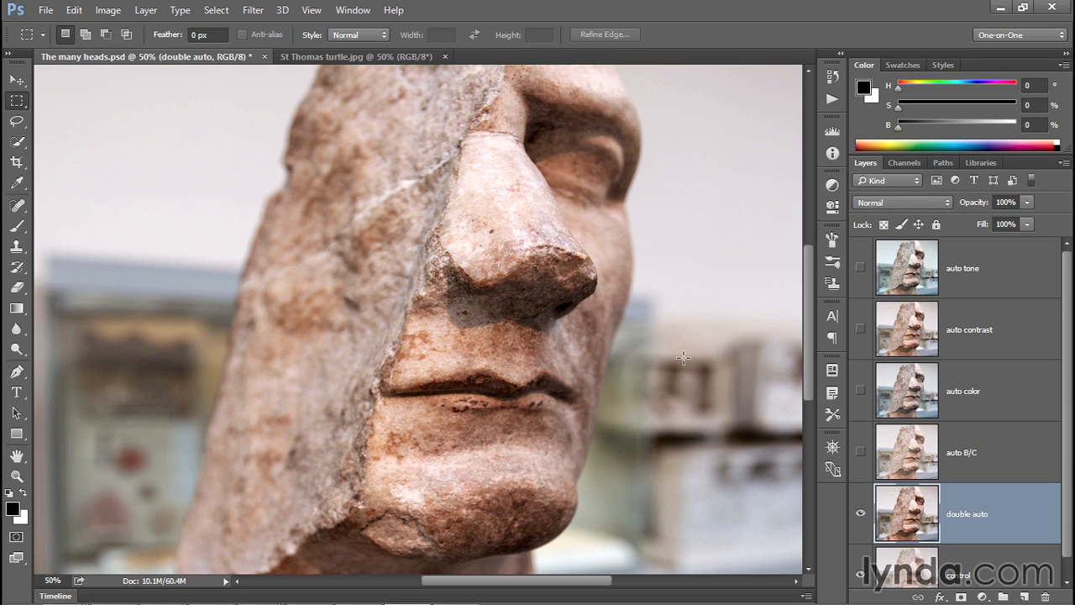
- Compare the "double auto" layer with the uncorrected image beneath it, and bring up the St Thomas turtle.jpg document
left_click(861, 513)
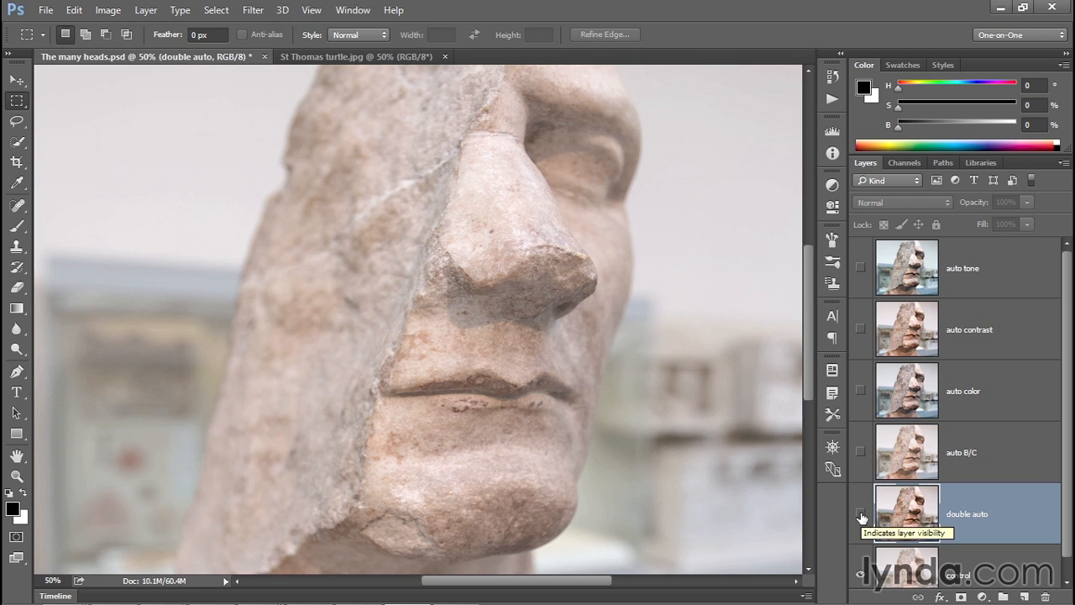
left_click(861, 513)
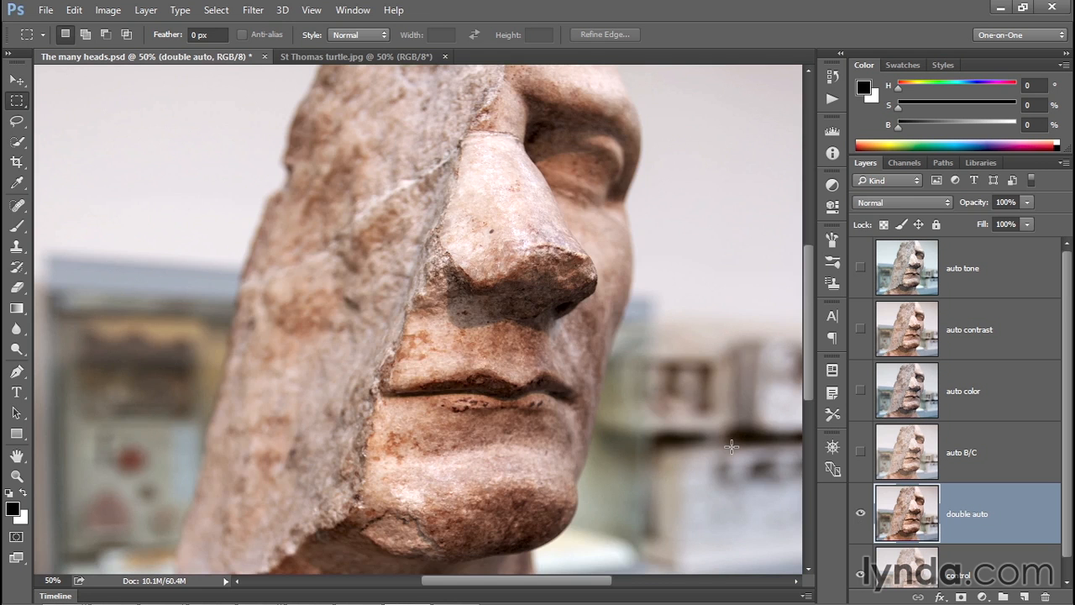
key("ctrl+Tab")
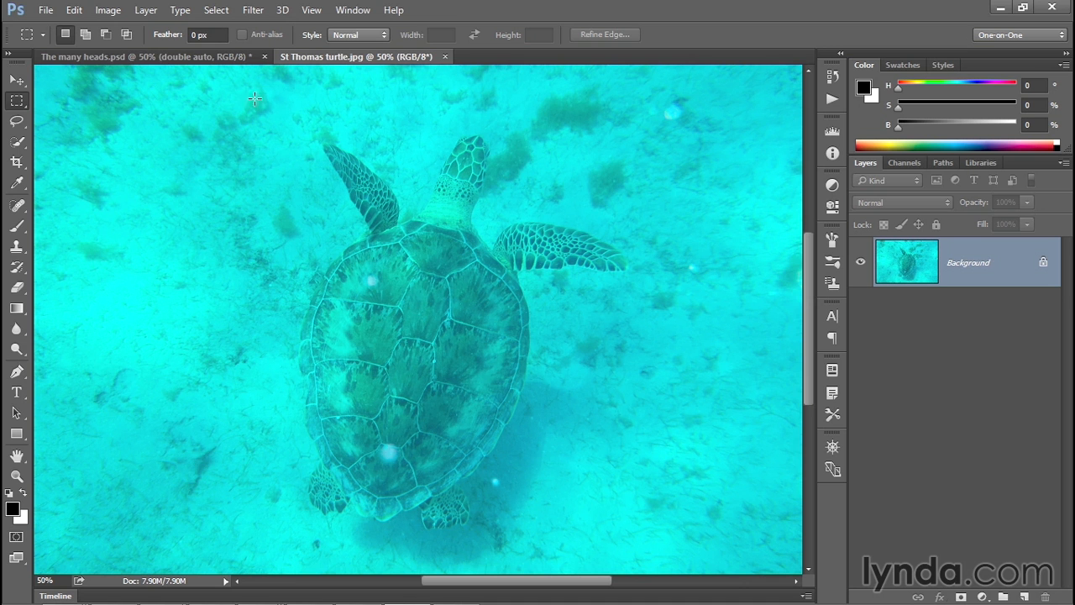
- Try Auto Contrast on the turtle photo and undo it
left_click(114, 13)
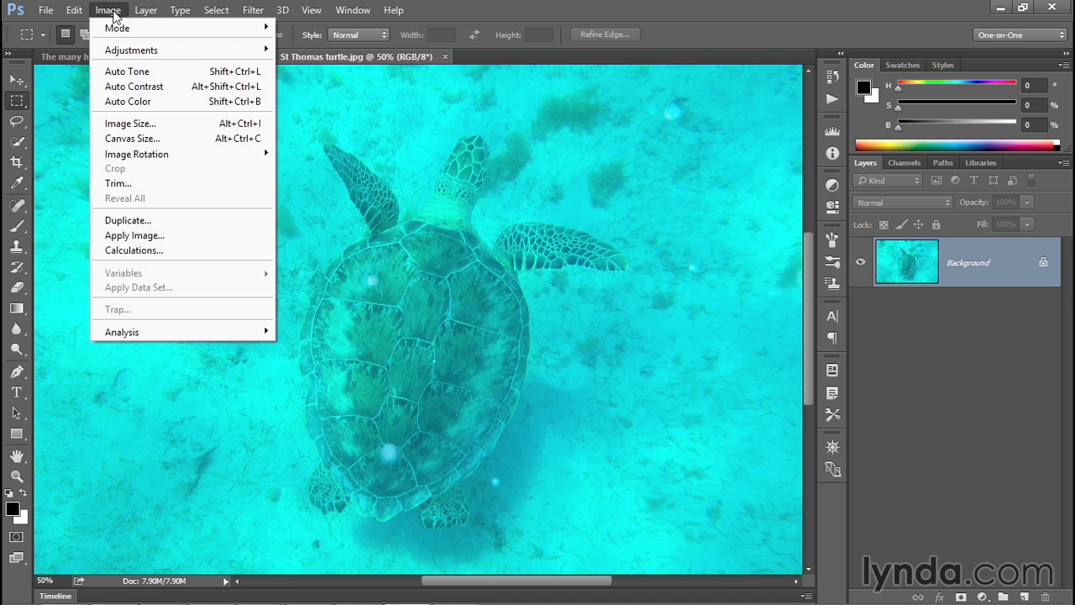
left_click(178, 84)
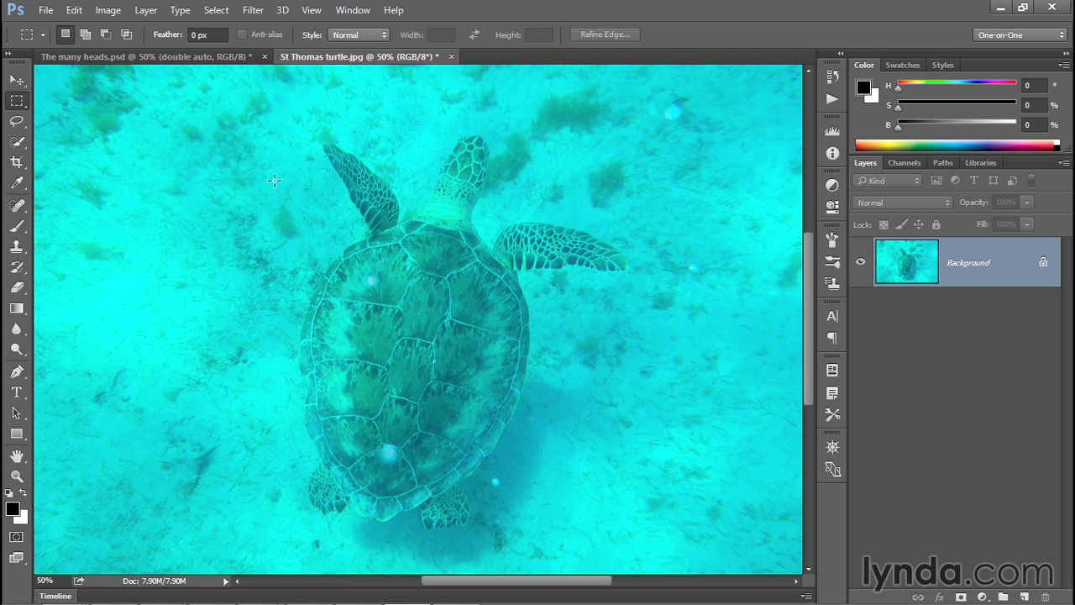
key("ctrl+z")
- Try Auto Color on the turtle photo and undo it
left_click(112, 12)
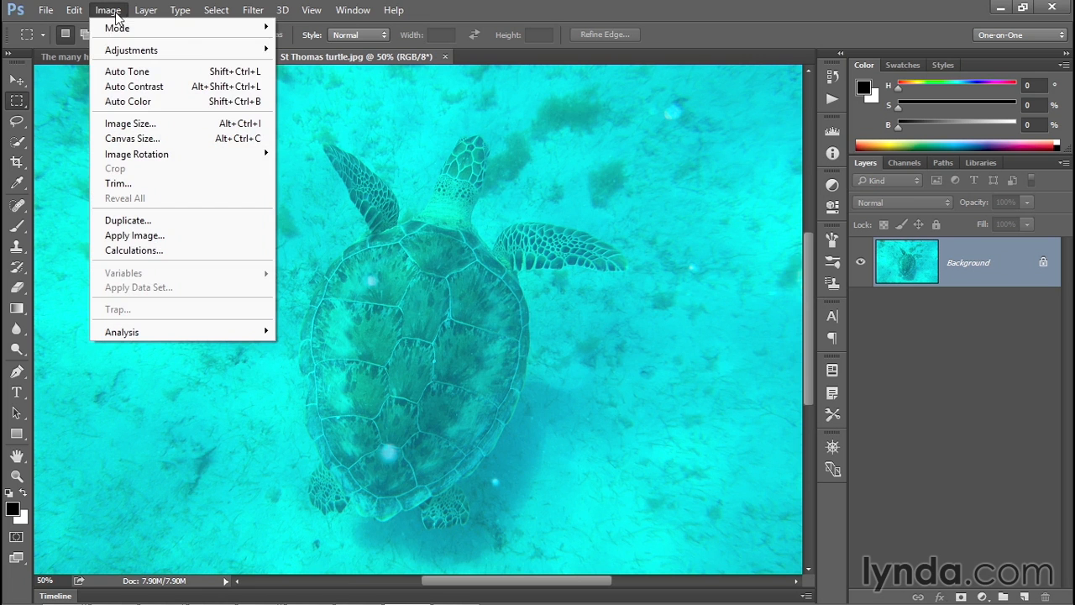
left_click(193, 101)
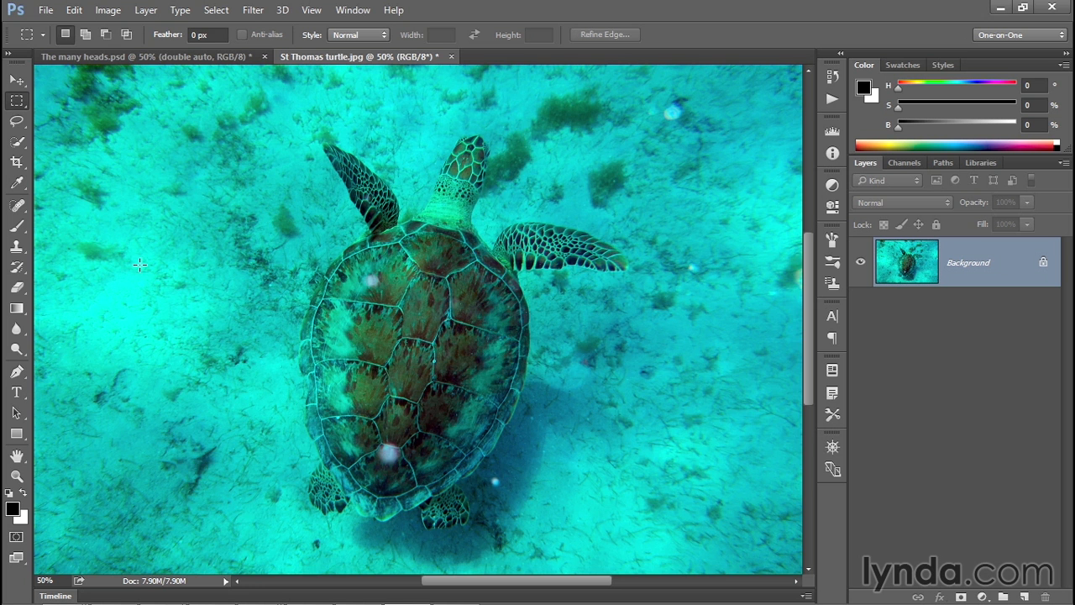
key("ctrl+z")
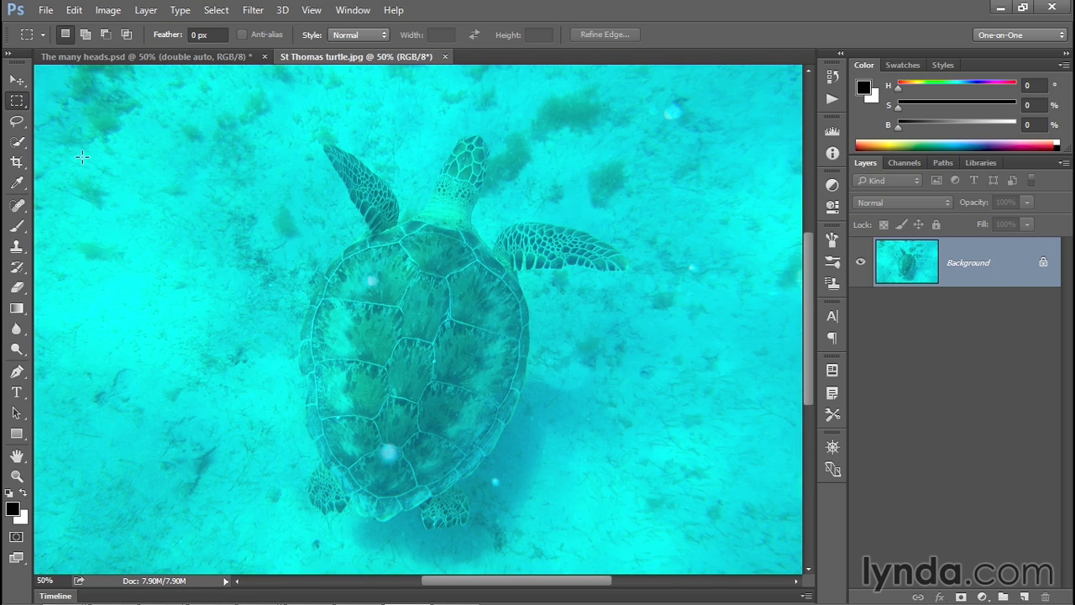
- Apply Auto Tone to the turtle photo
left_click(110, 10)
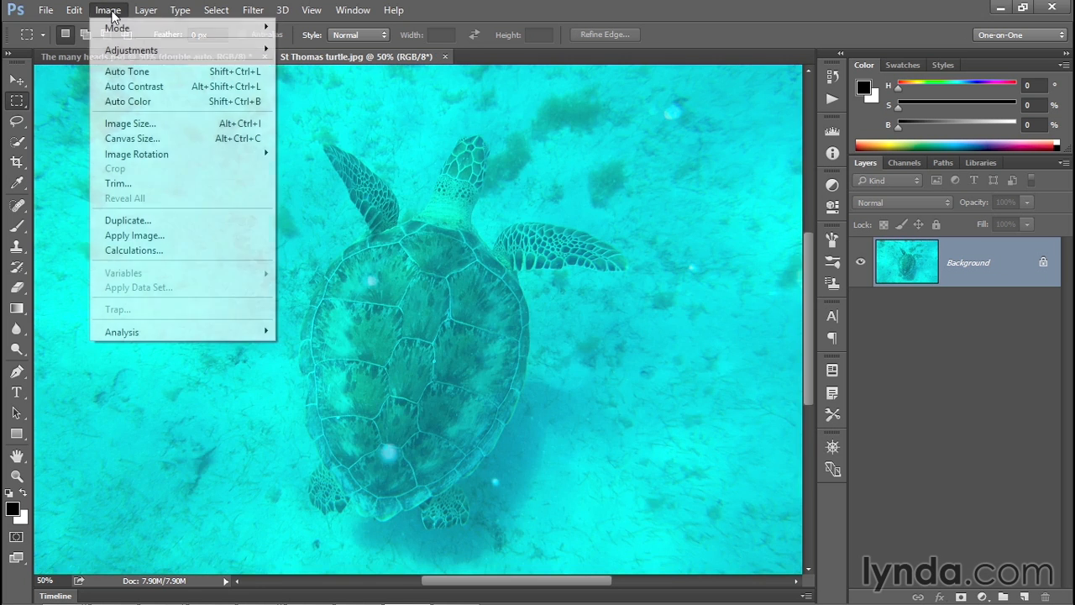
left_click(179, 72)
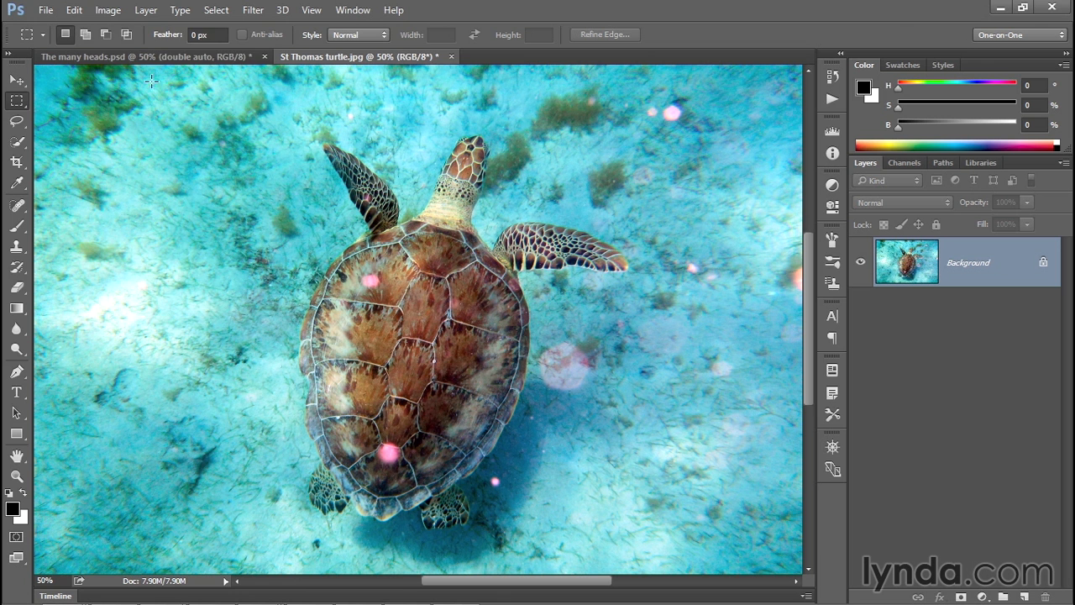
- Apply a Brightness/Contrast adjustment with Brightness -4 and Contrast 36 to the turtle photo, comparing the preview off and on before accepting
left_click(113, 10)
mouse_move(189, 49)
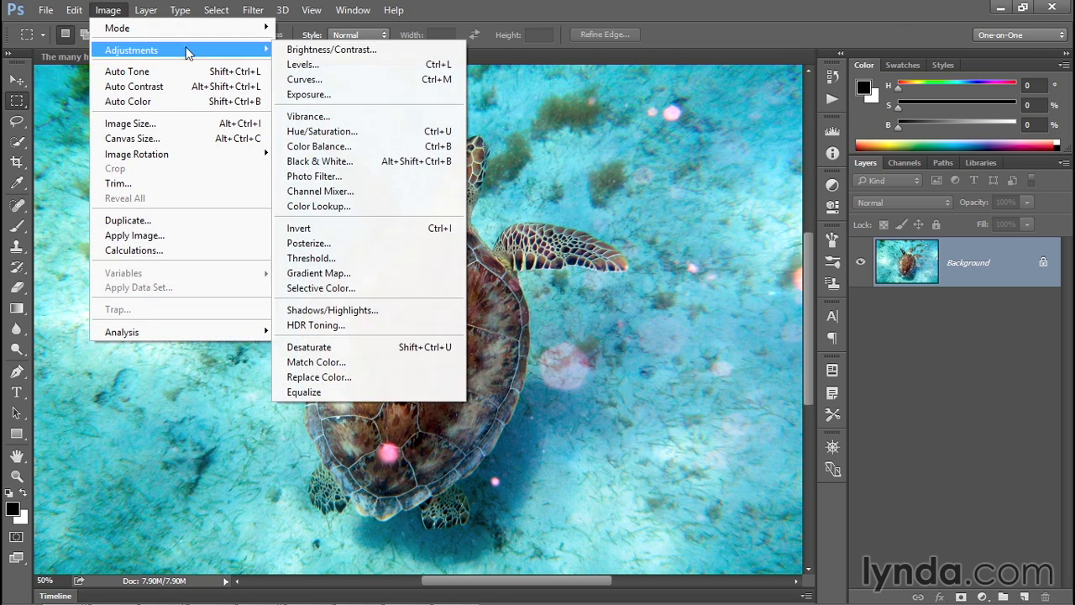
left_click(409, 52)
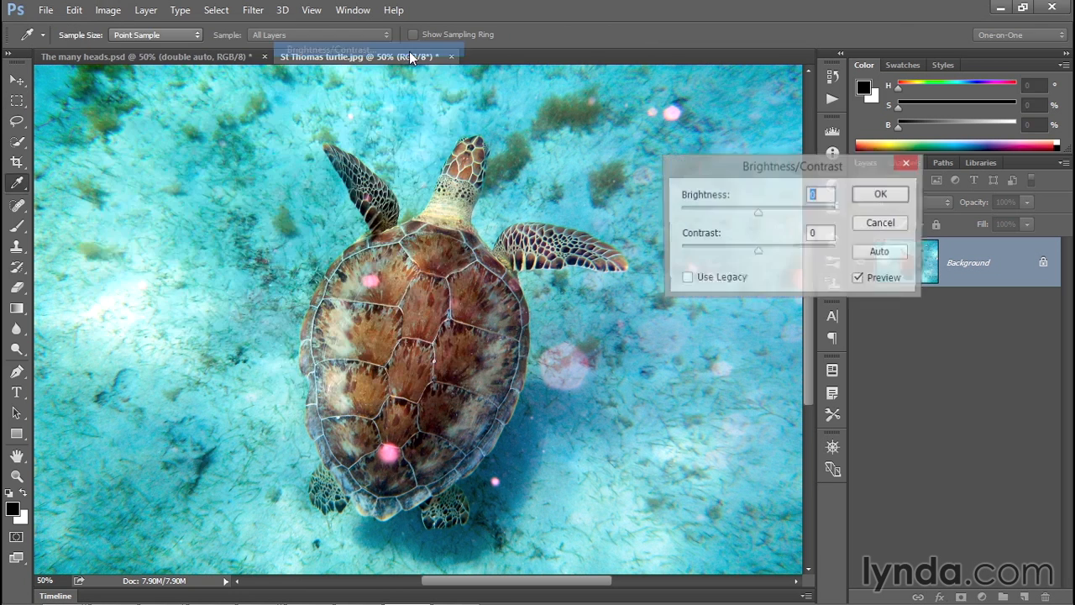
left_click(870, 257)
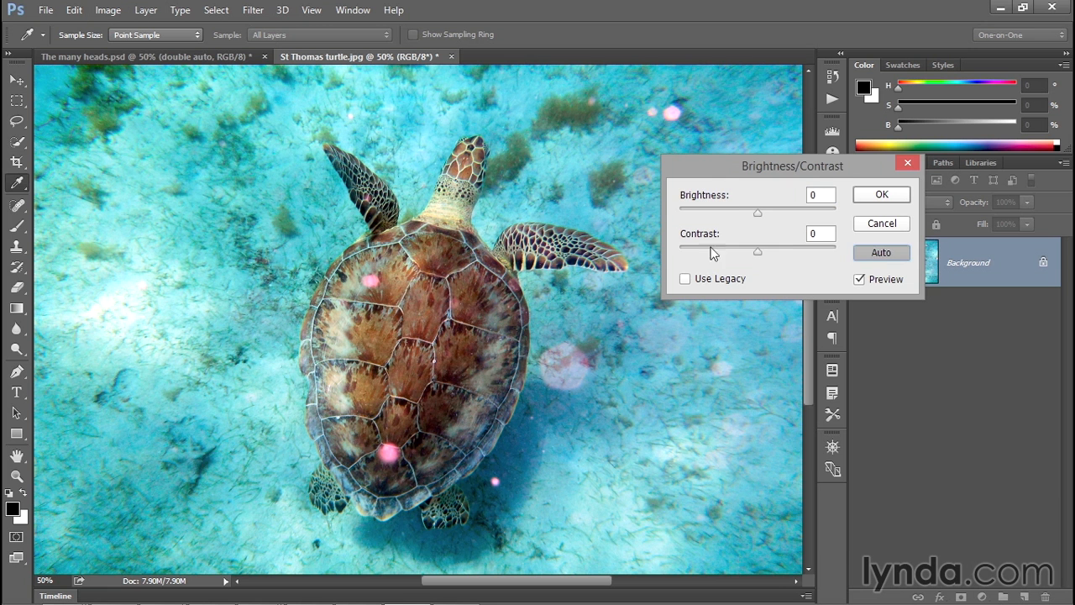
left_click(818, 196)
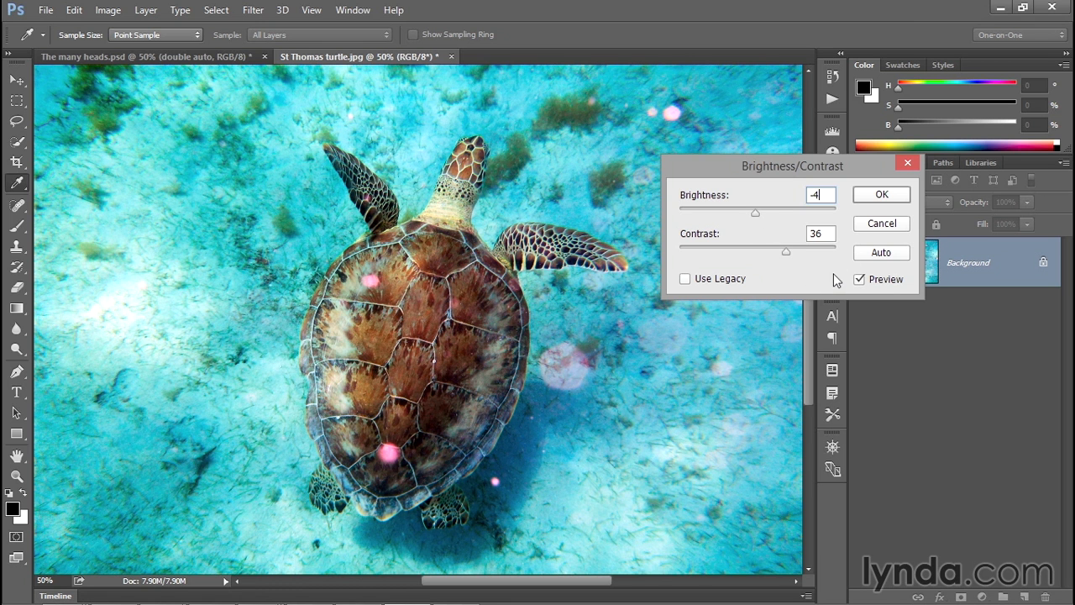
left_click(859, 280)
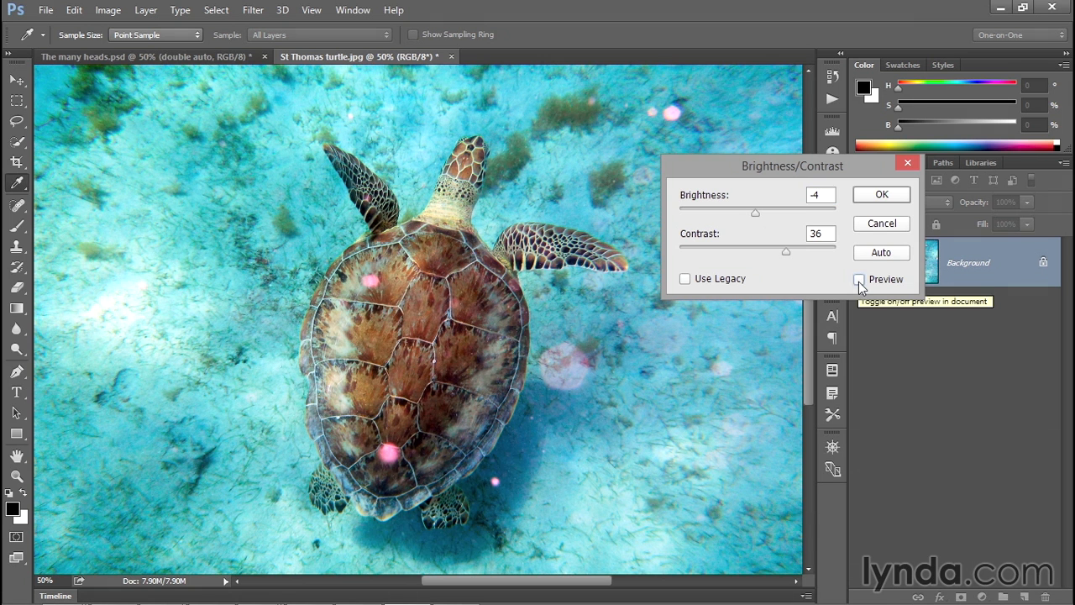
left_click(858, 280)
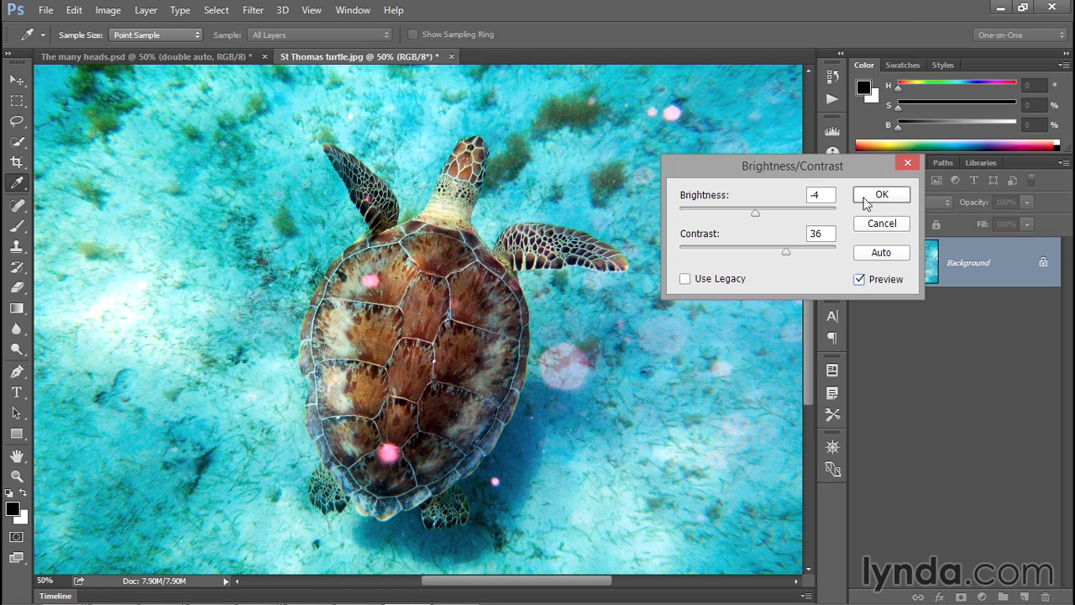
left_click(867, 202)
key("m")
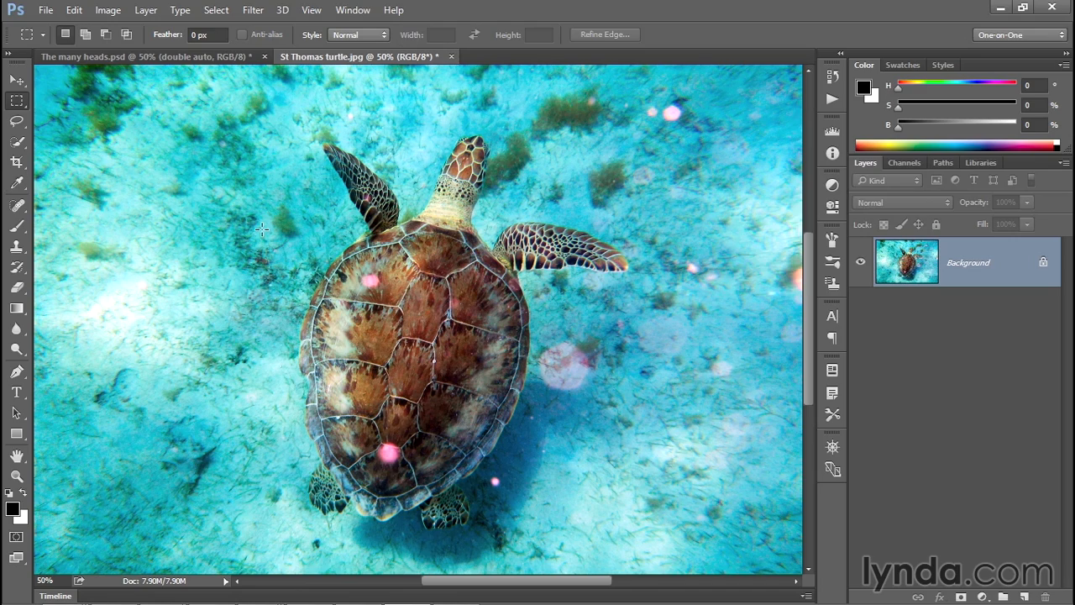
- View the turtle photo enlarged in full-screen mode, and compare the correction with the original by reverting the file and undoing the revert
key("shift+f")
key("ctrl+plus")
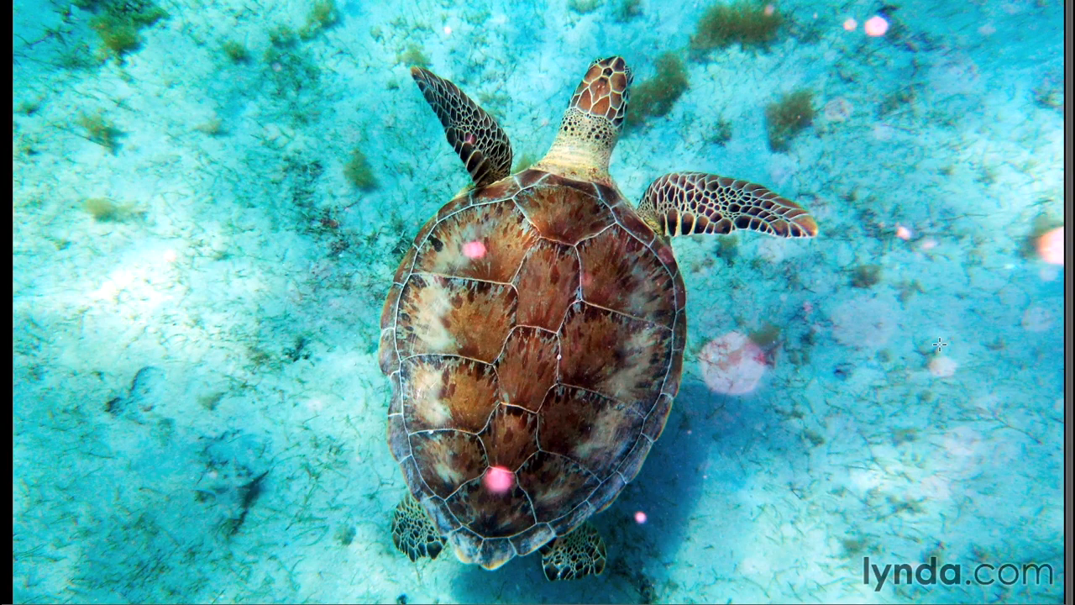
key("F12")
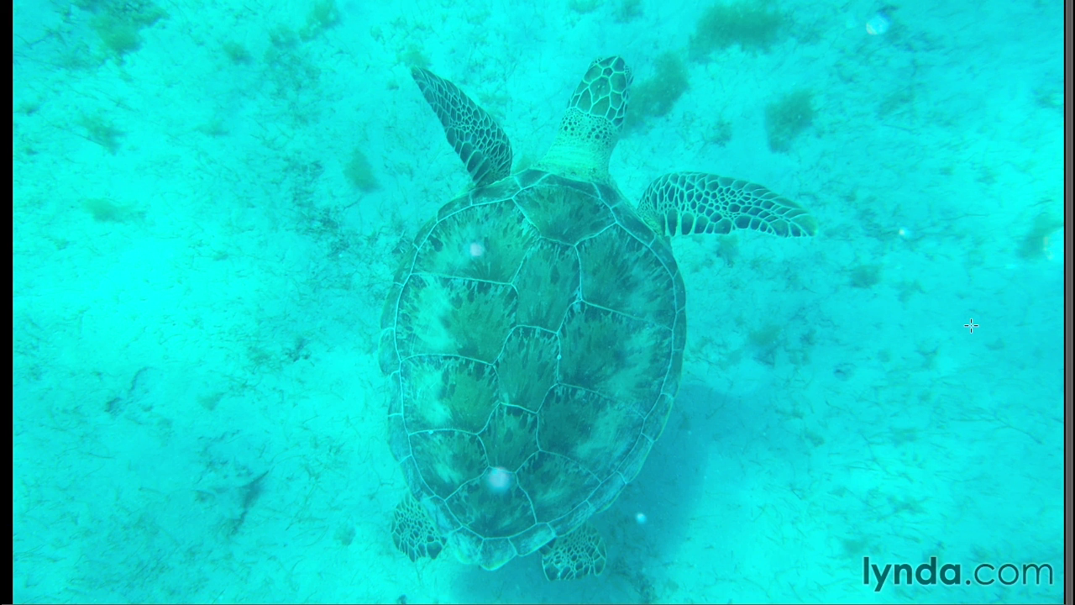
key("ctrl+z")
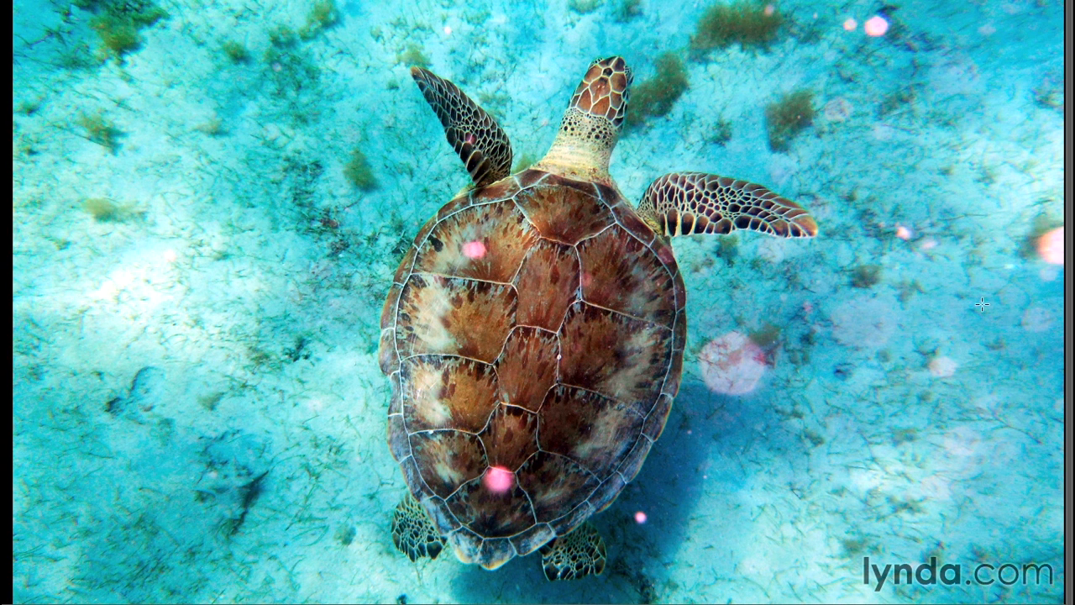